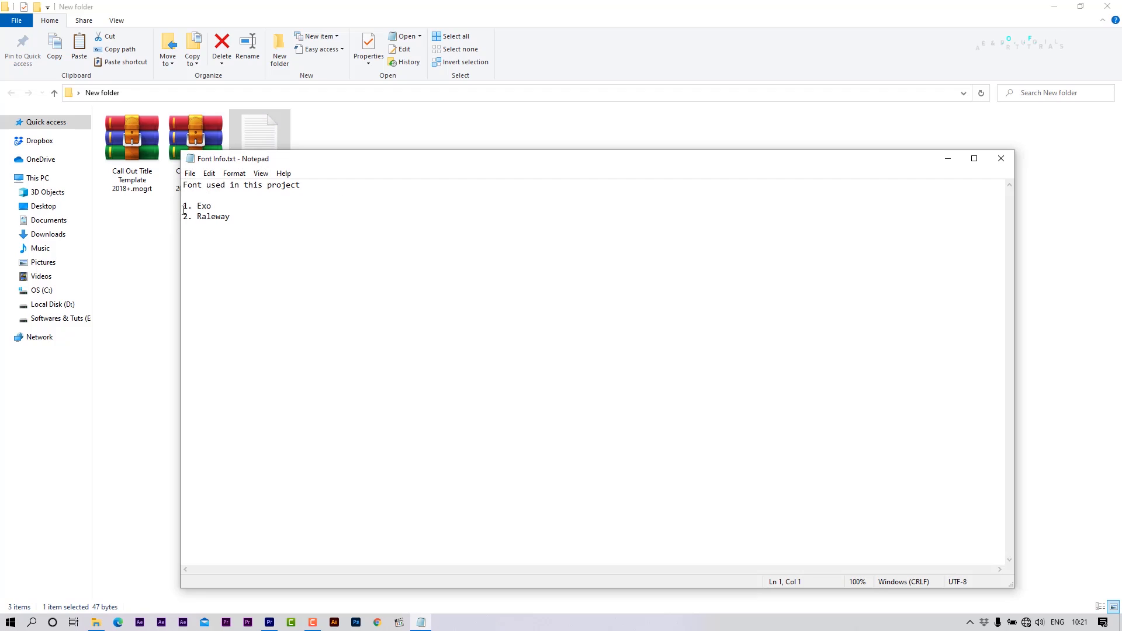
Step: Close the font info file, switch to Premiere Pro and create a new sequence with the ARRI 1080p 30 preset
left_click(1000, 162)
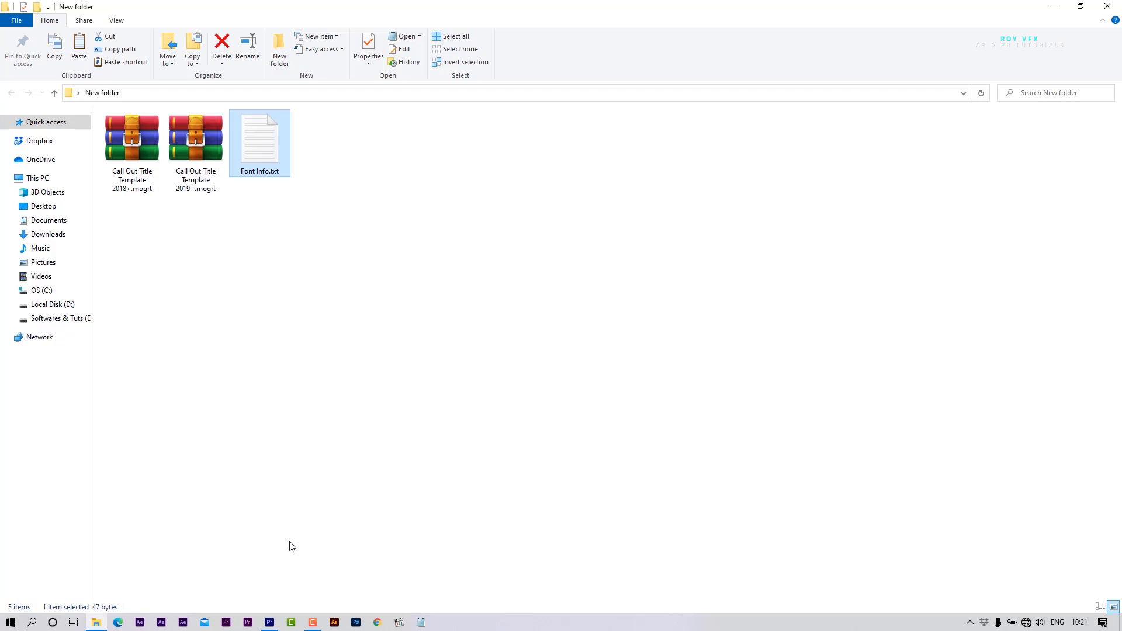
left_click(269, 623)
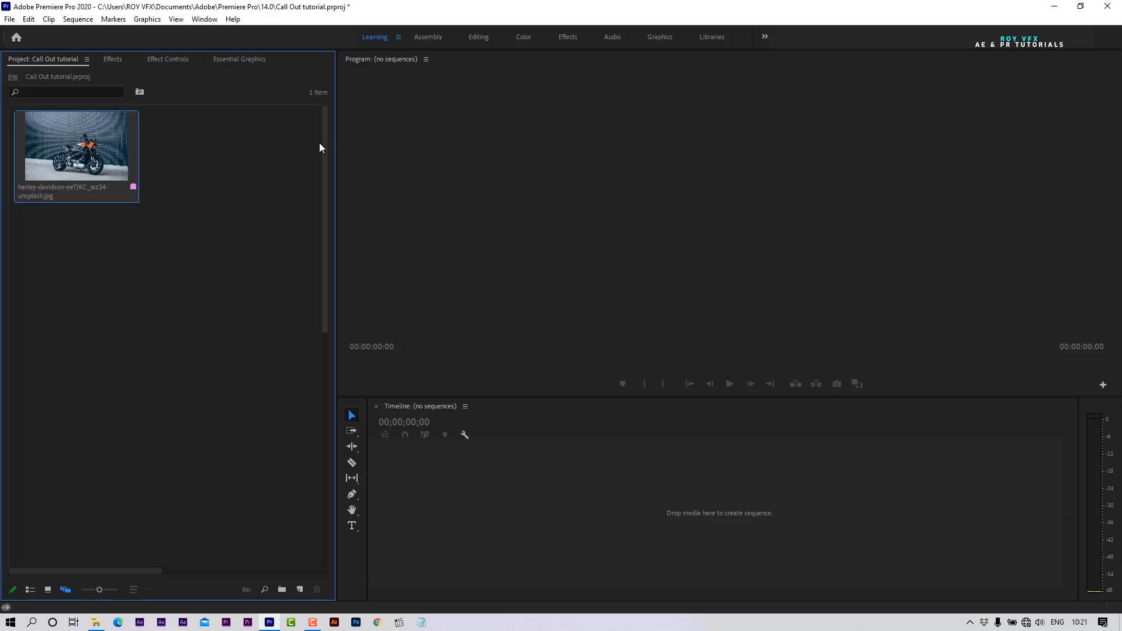
left_click(300, 589)
left_click(322, 445)
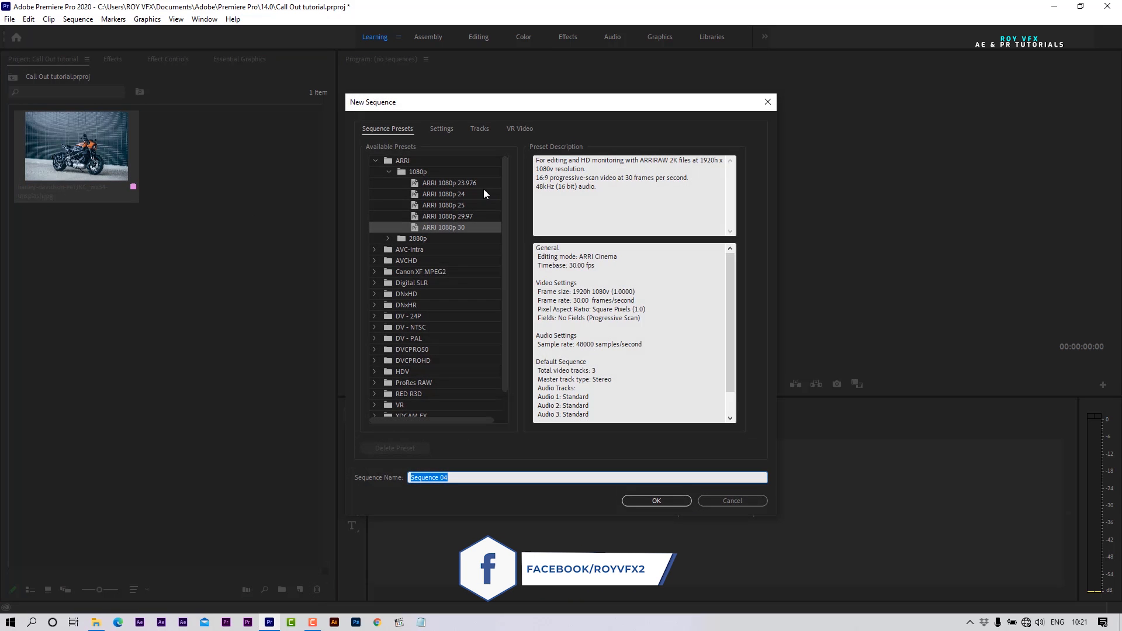
left_click(658, 501)
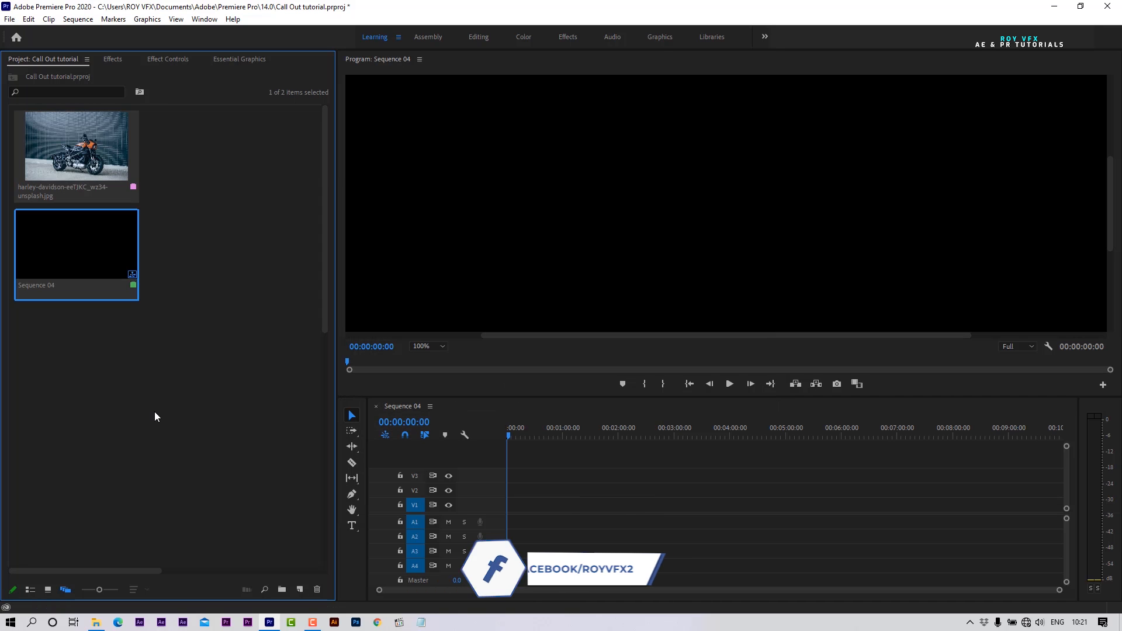
Step: Install the motion graphics template Call Out Title Template 2019+.mogrt into the Essential Graphics templates
left_click(202, 20)
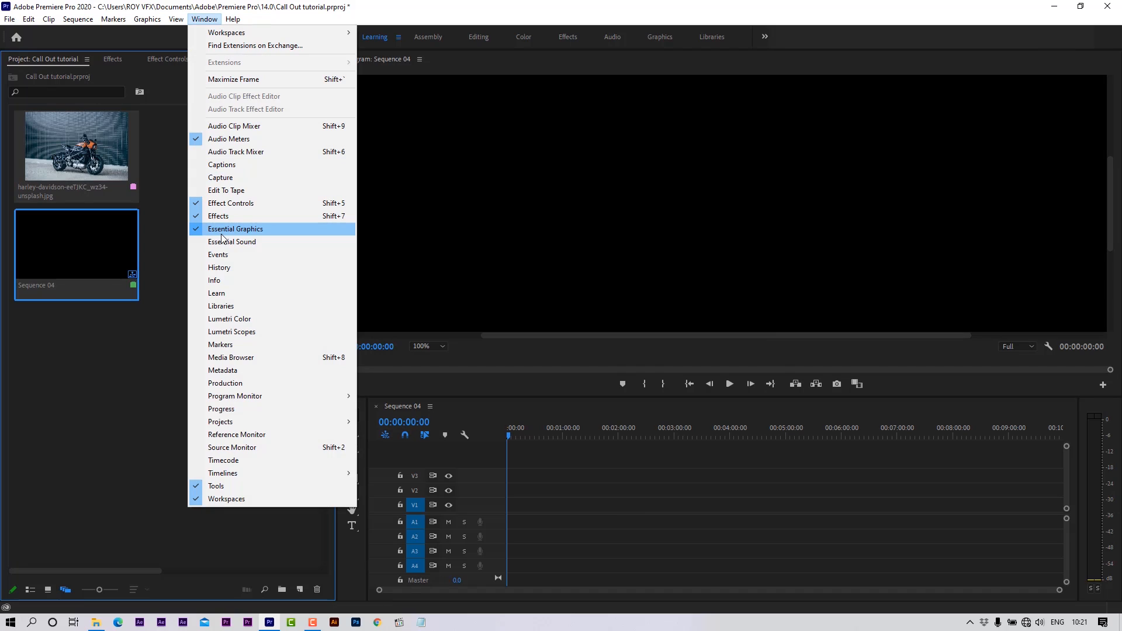
left_click(222, 229)
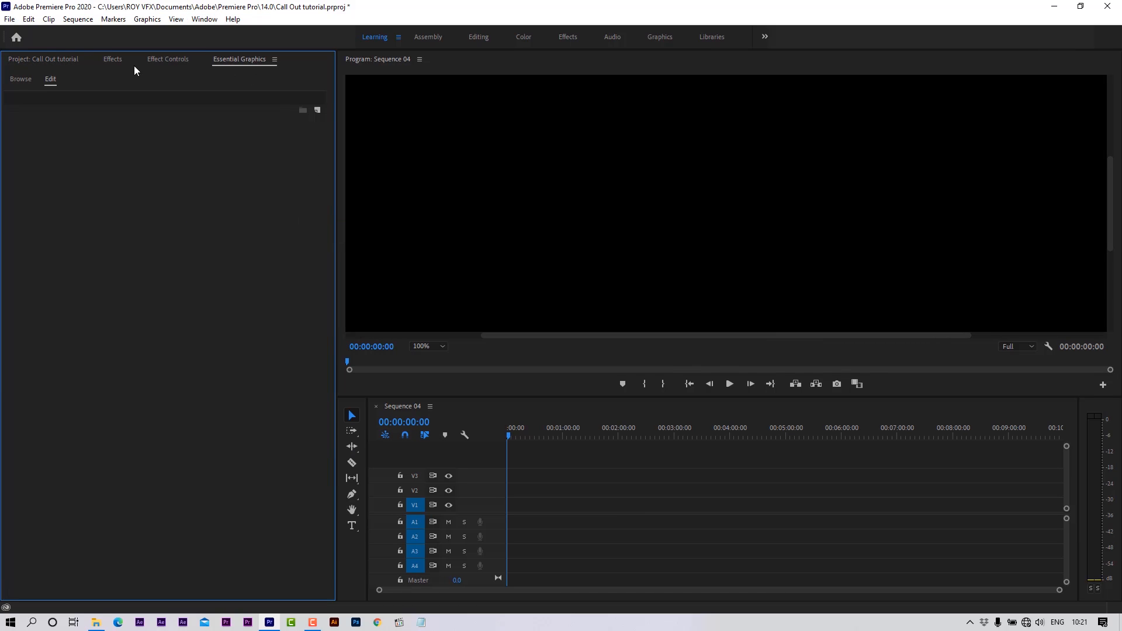
left_click(11, 81)
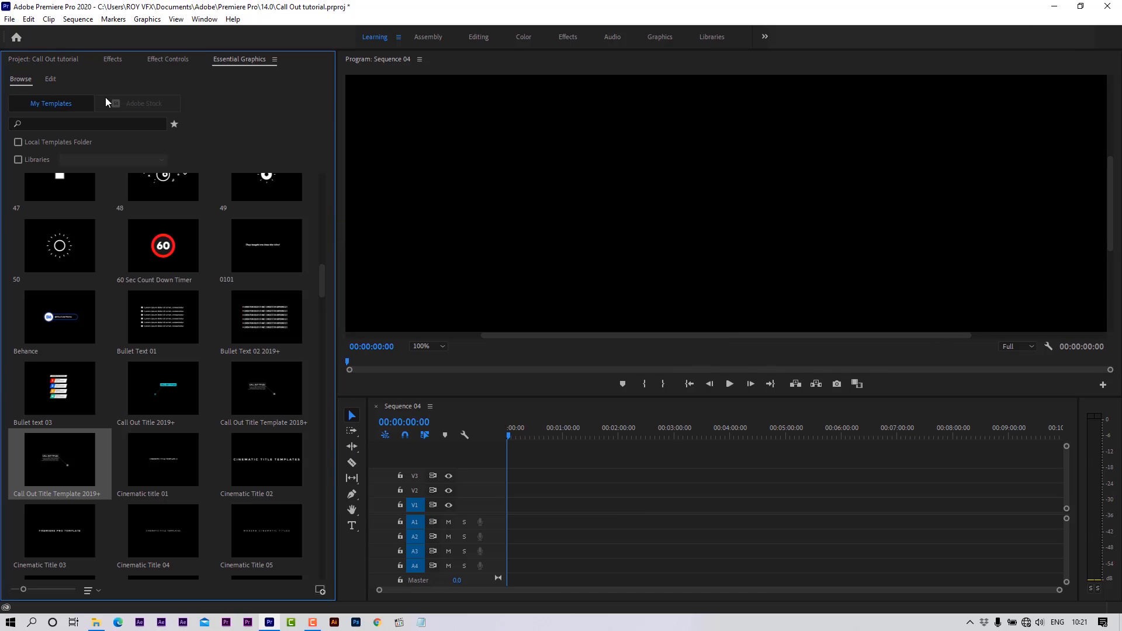
left_click(320, 590)
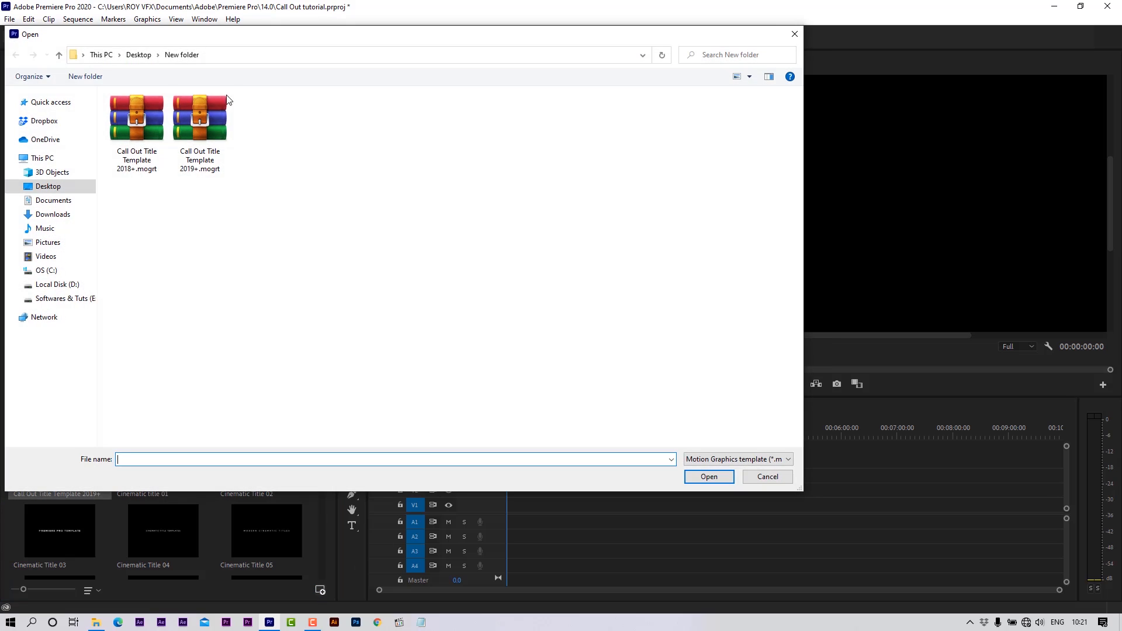
left_click(137, 123)
left_click(214, 128)
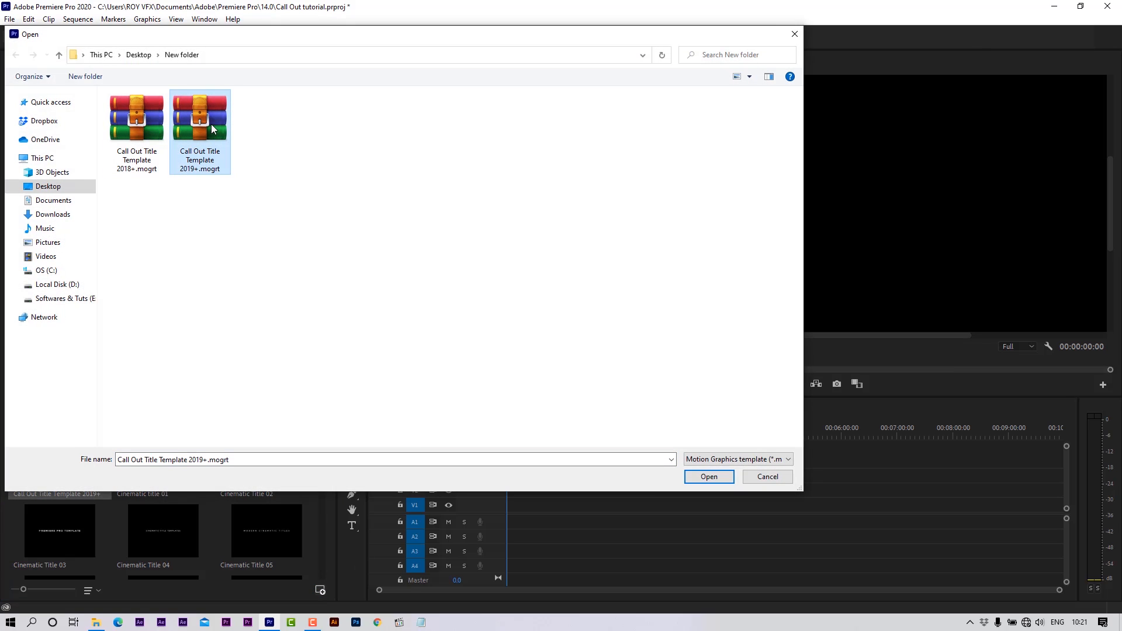
left_click(709, 476)
left_click(543, 322)
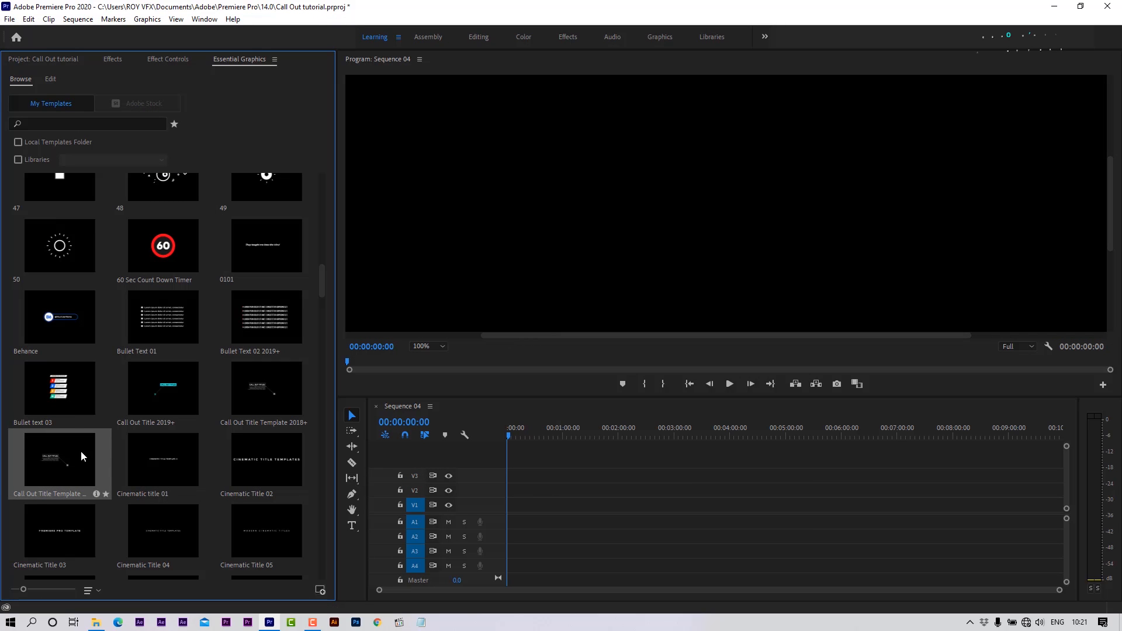
Step: Place Call Out Title Template 2019+ on V2, keeping existing sequence settings, with the motorcycle image on V1 extended to the same length
left_click_drag(54, 493, 559, 520)
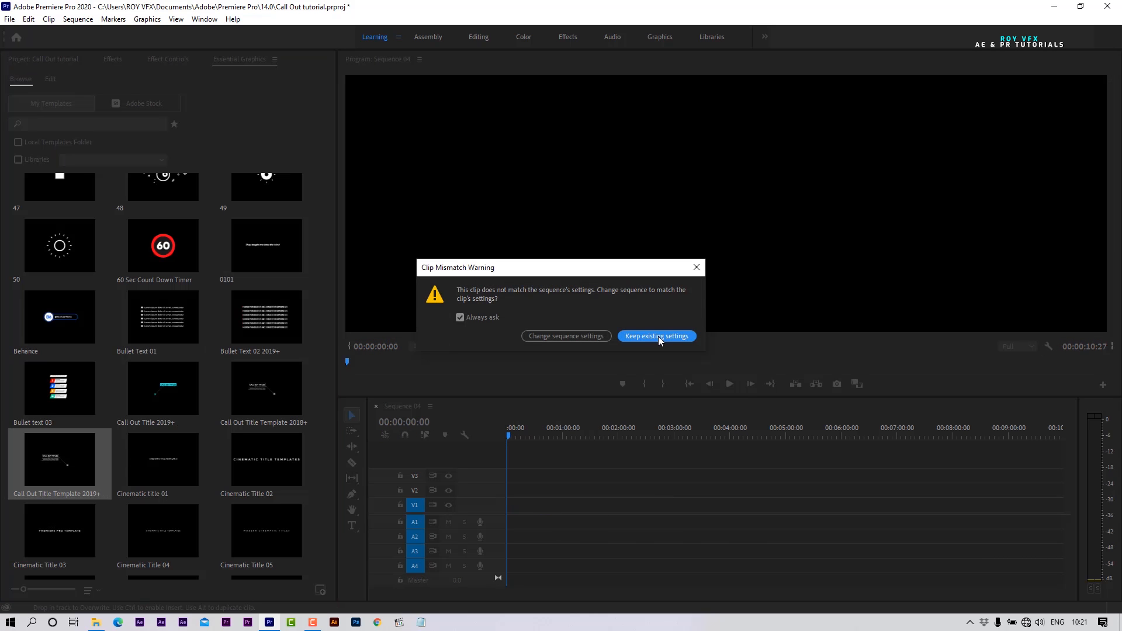
left_click(657, 336)
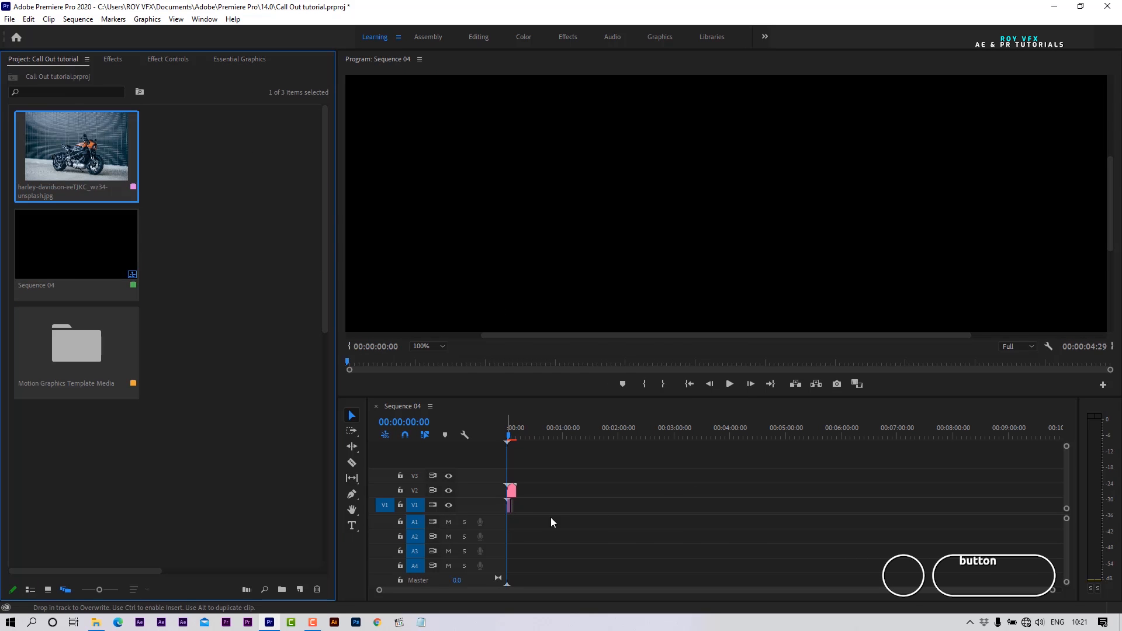
left_click(551, 522)
key("backslash")
left_click_drag(696, 504, 922, 506)
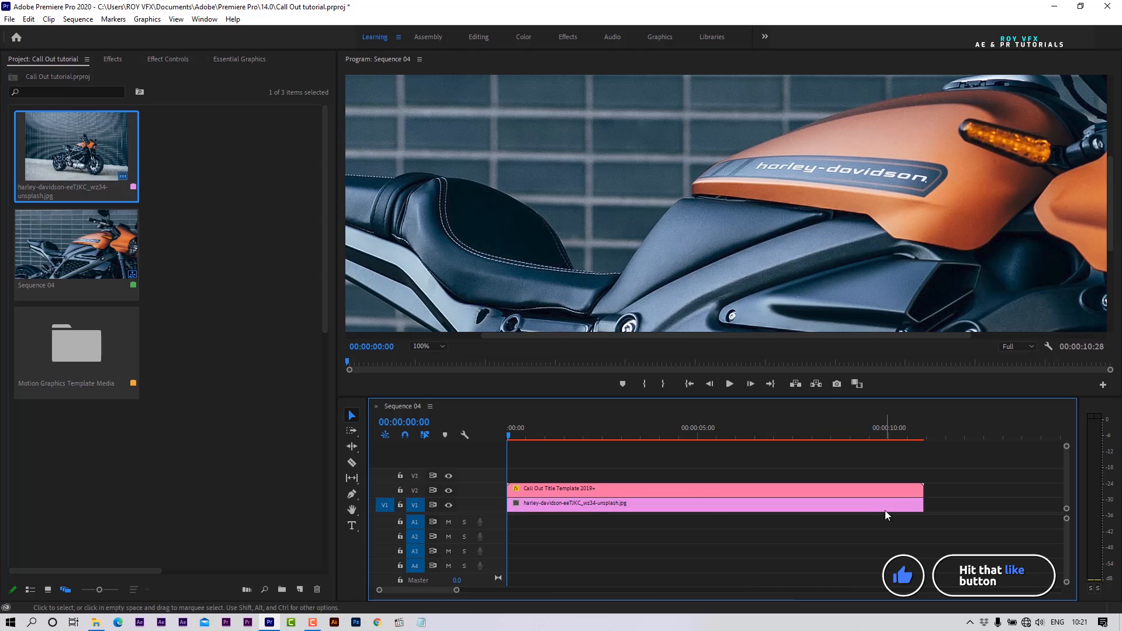
Step: Fit the program preview to its frame and set the motorcycle image's scale to 37
left_click(429, 346)
left_click(430, 357)
left_click(546, 503)
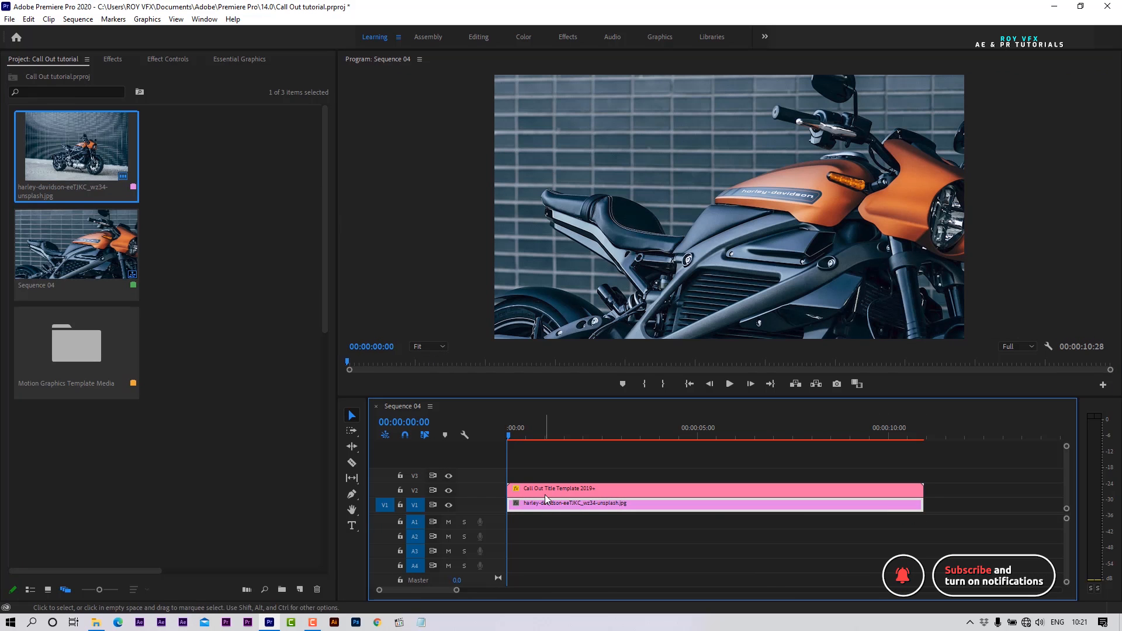
left_click(168, 59)
left_click_drag(130, 132, 93, 132)
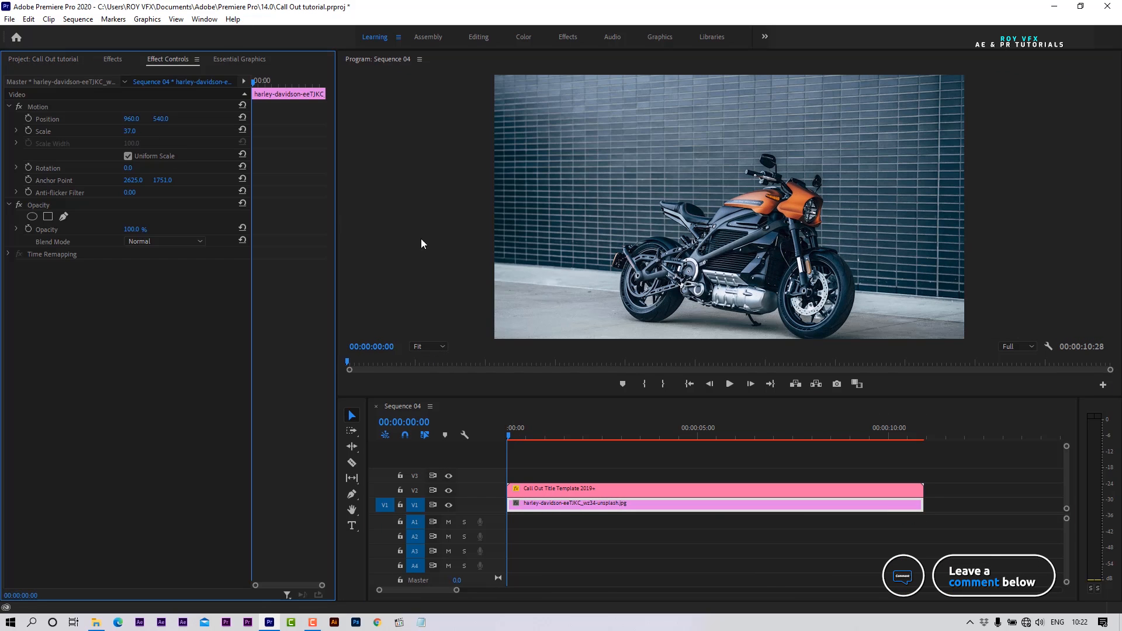
Step: At 00:00:02:01, set the template's type 01 main text without box Show/Hide to 0 and main text with box Show/Hide to 100
left_click(538, 489)
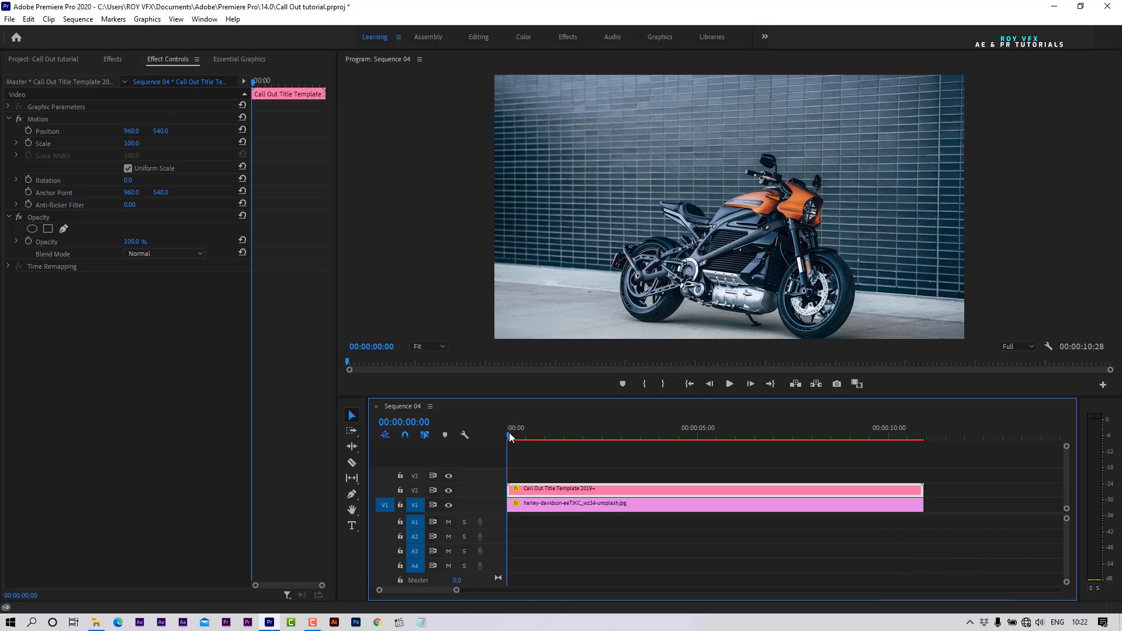
left_click_drag(510, 437, 584, 433)
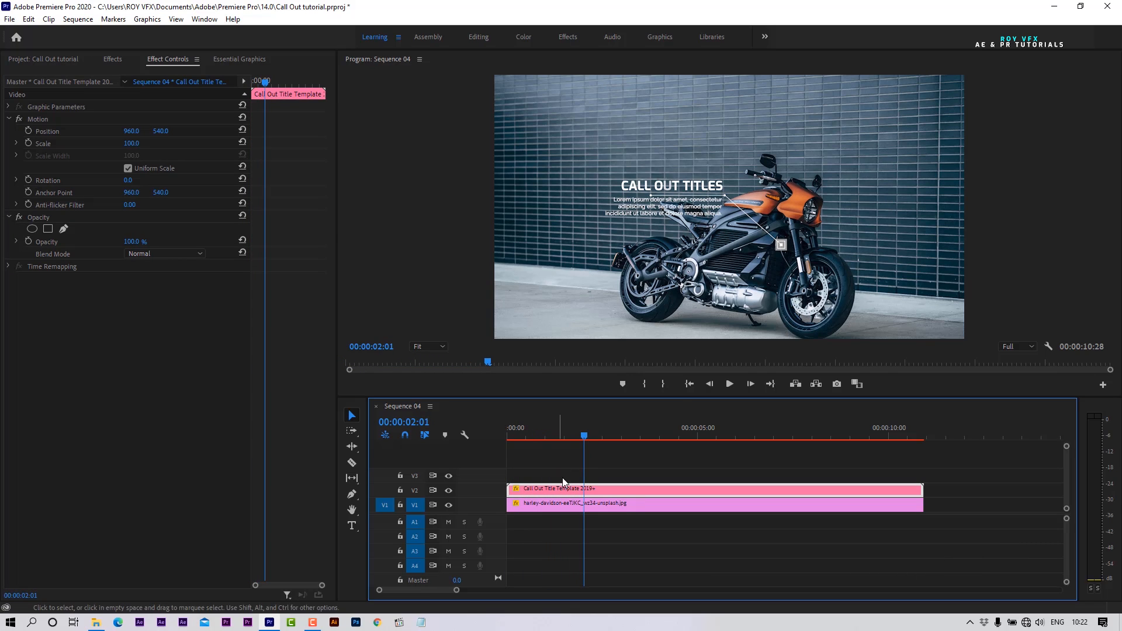
left_click(231, 57)
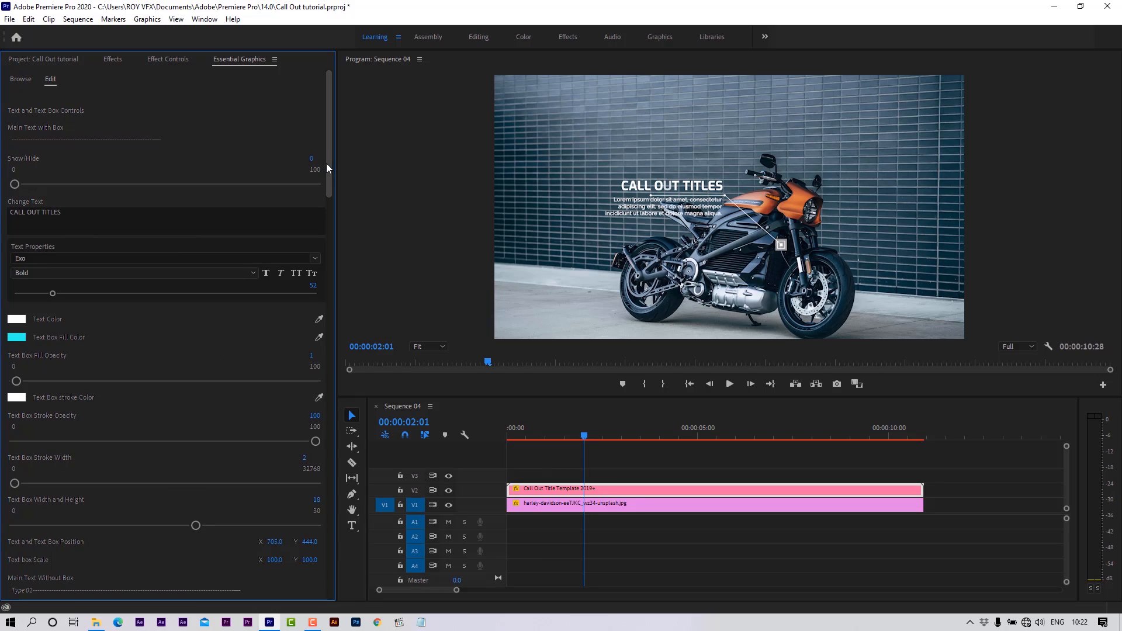
scroll(326, 167, "down", 1)
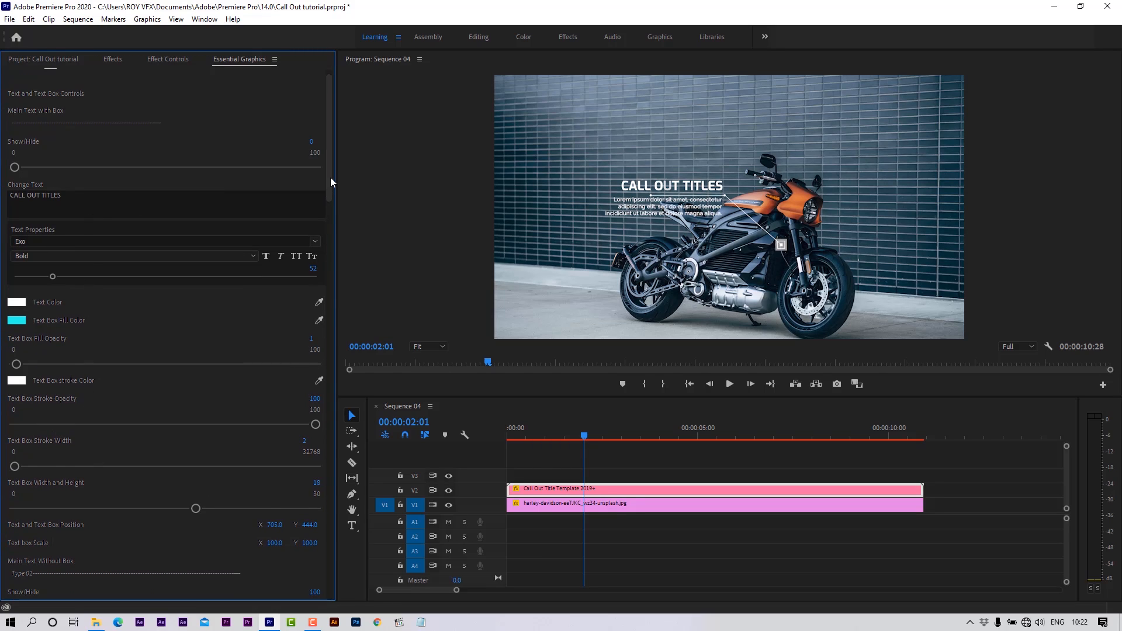
left_click_drag(328, 176, 325, 247)
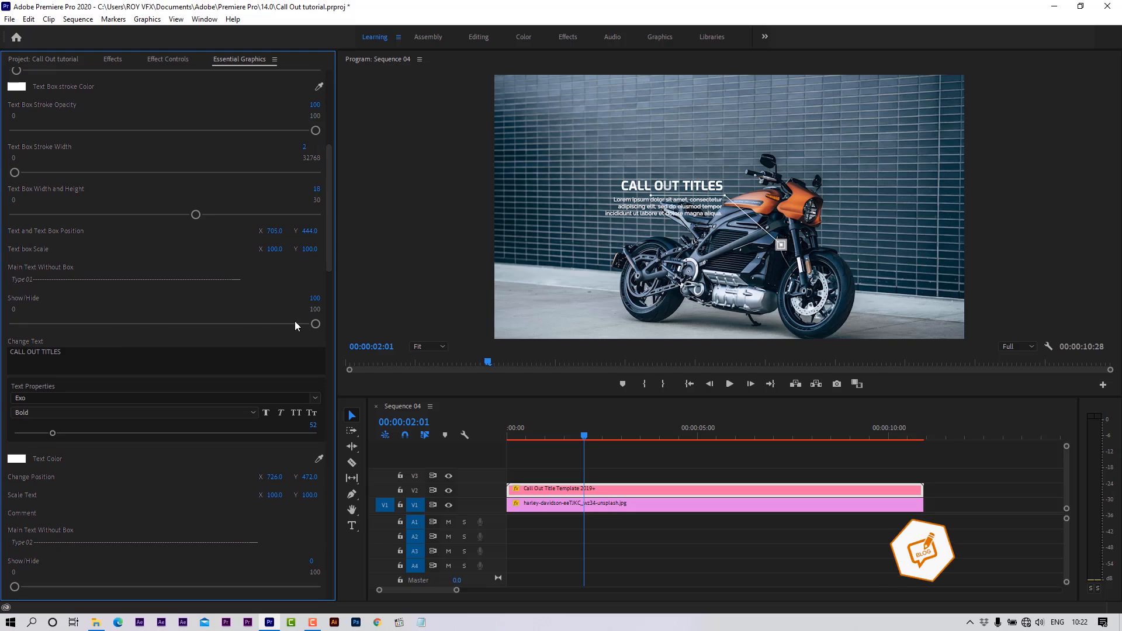
left_click_drag(316, 323, 2, 349)
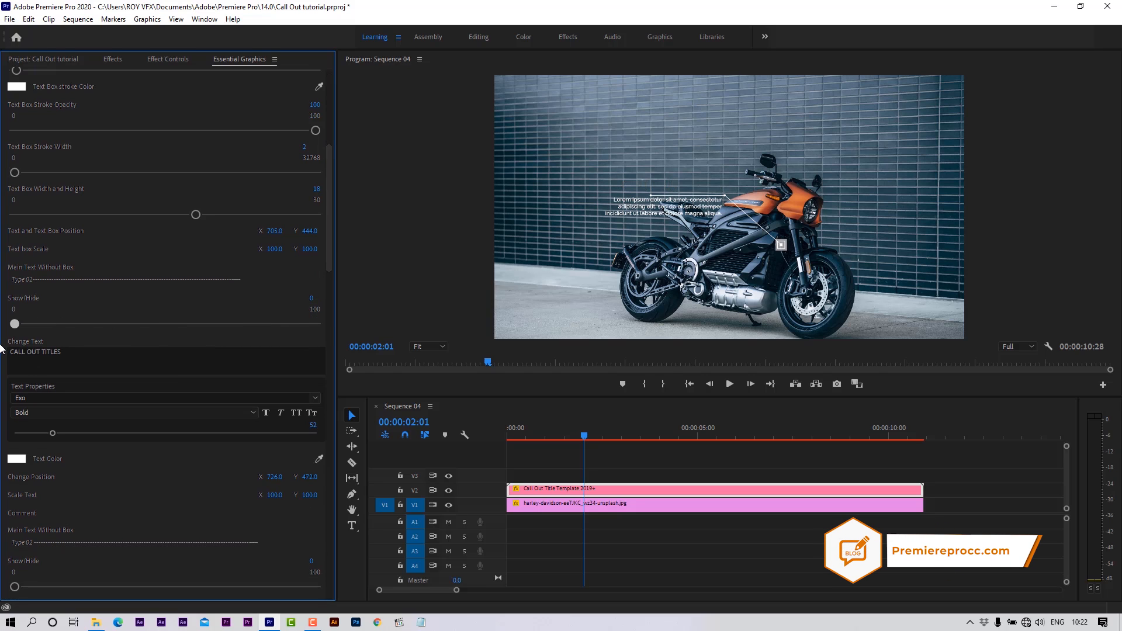
left_click_drag(331, 224, 331, 123)
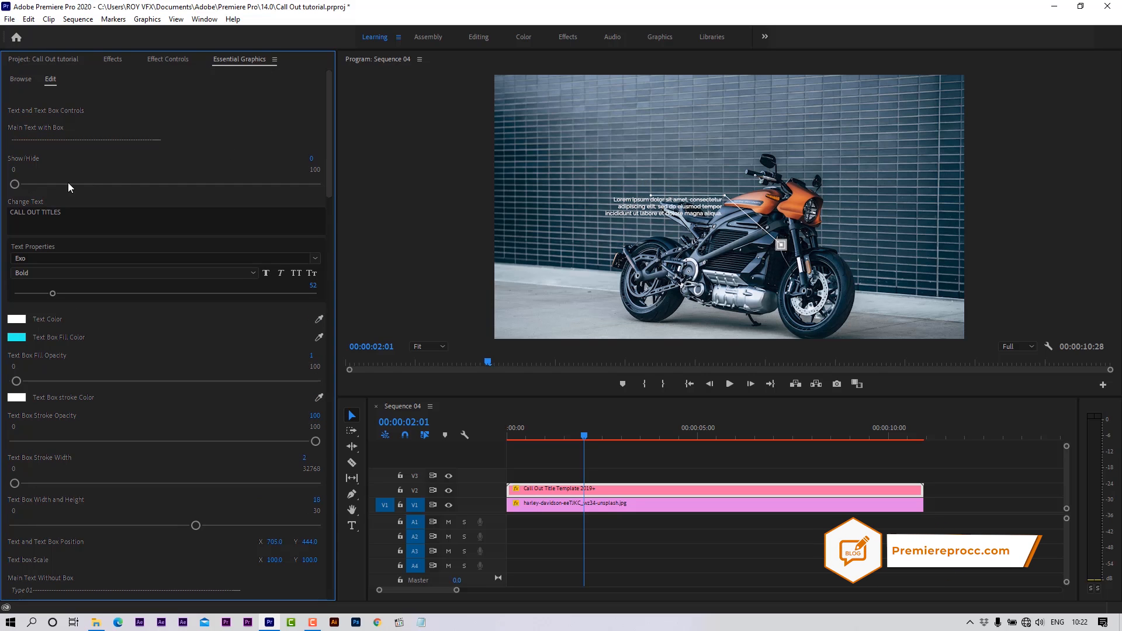
left_click_drag(20, 188, 402, 191)
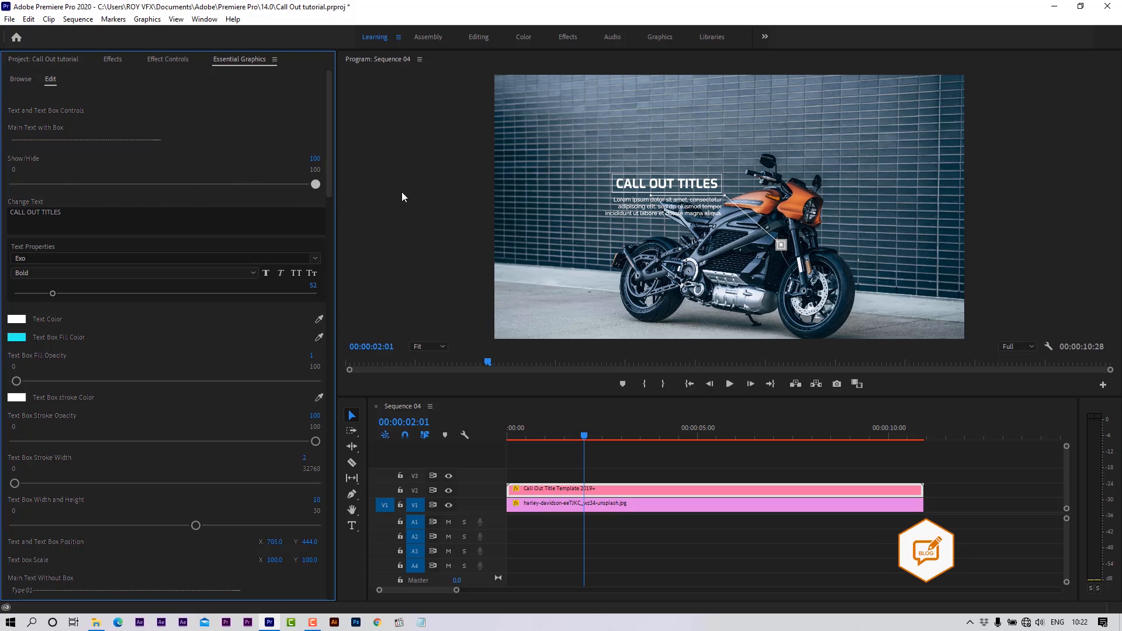
Step: Preview the frame at 100% and change the boxed main text to "CALL OUT TEMPLATE"
left_click(429, 347)
left_click(430, 427)
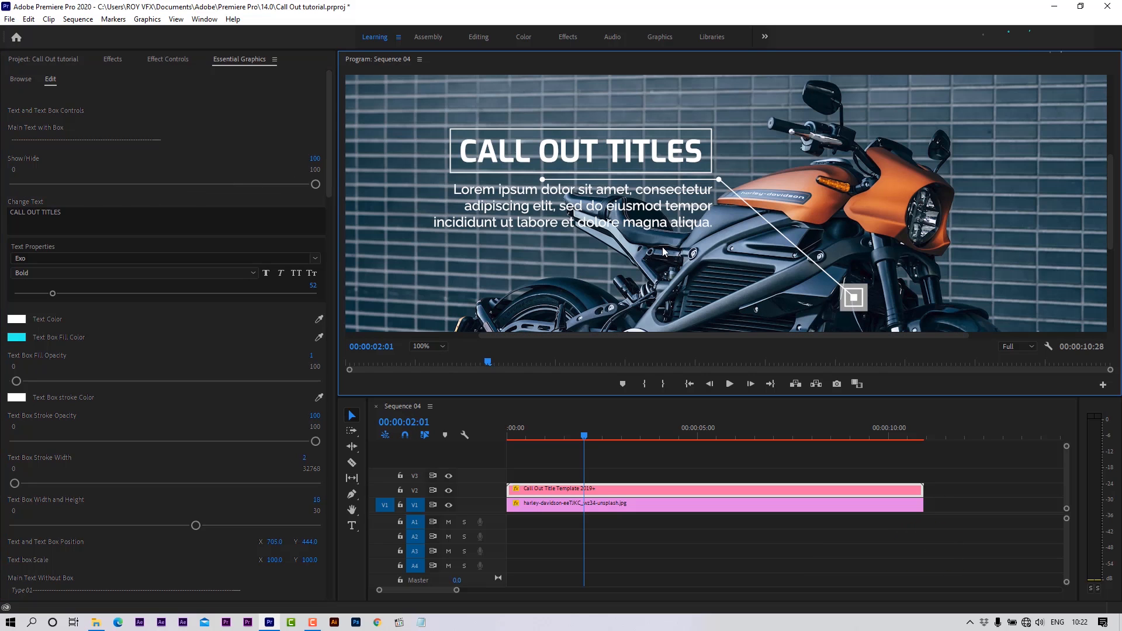
left_click(109, 212)
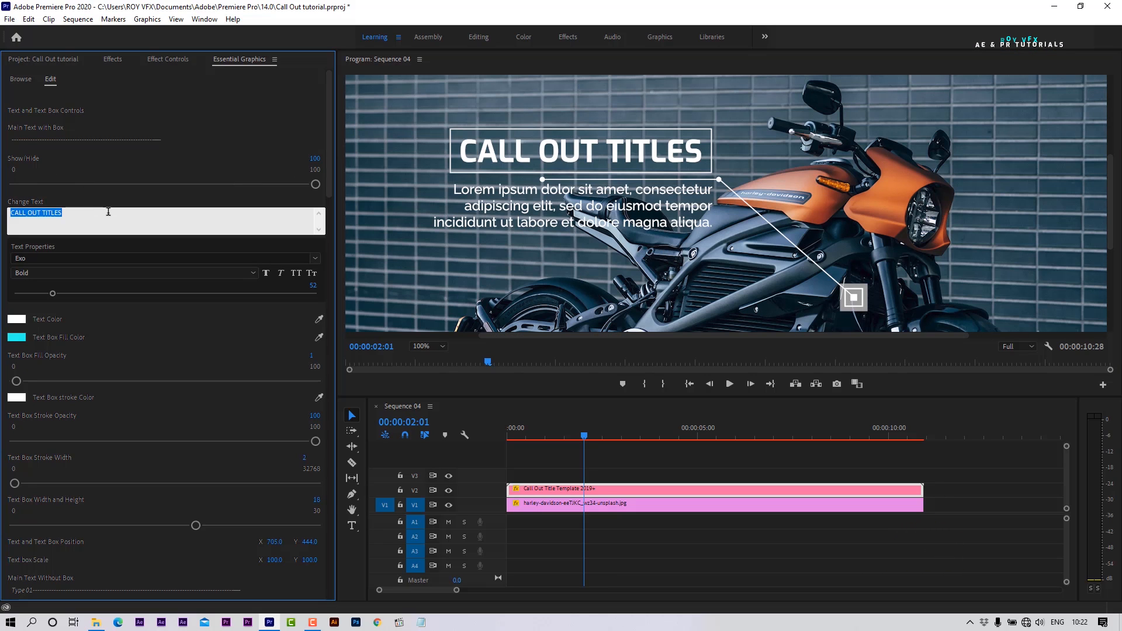
type("CAL")
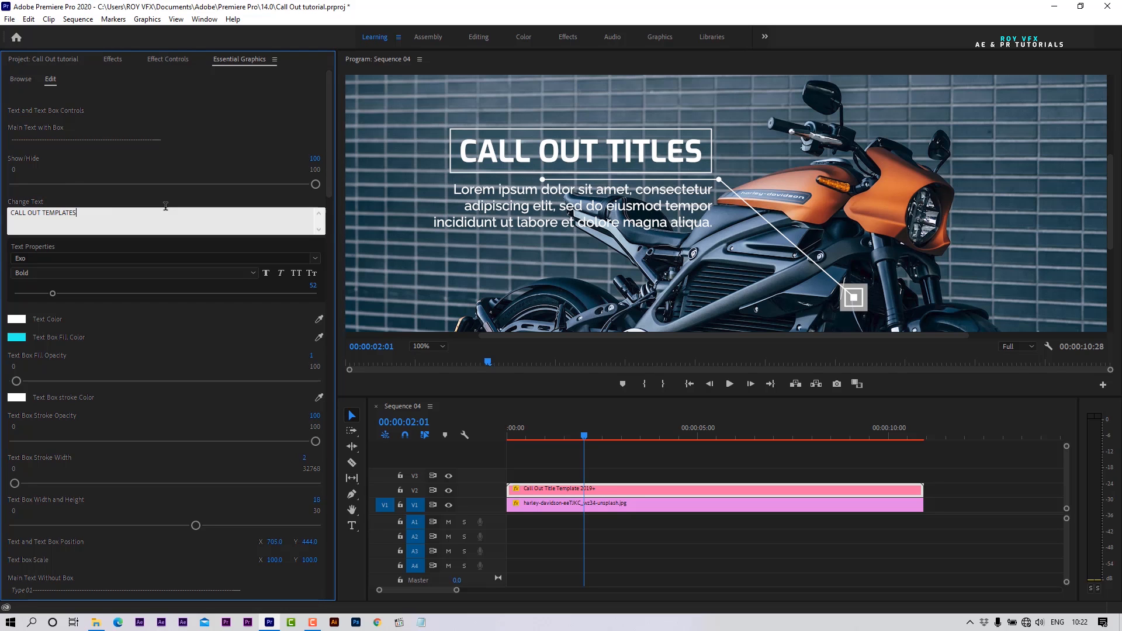
Step: Set the boxed main text's font to ASTERA Regular and its size to 33
left_click(89, 258)
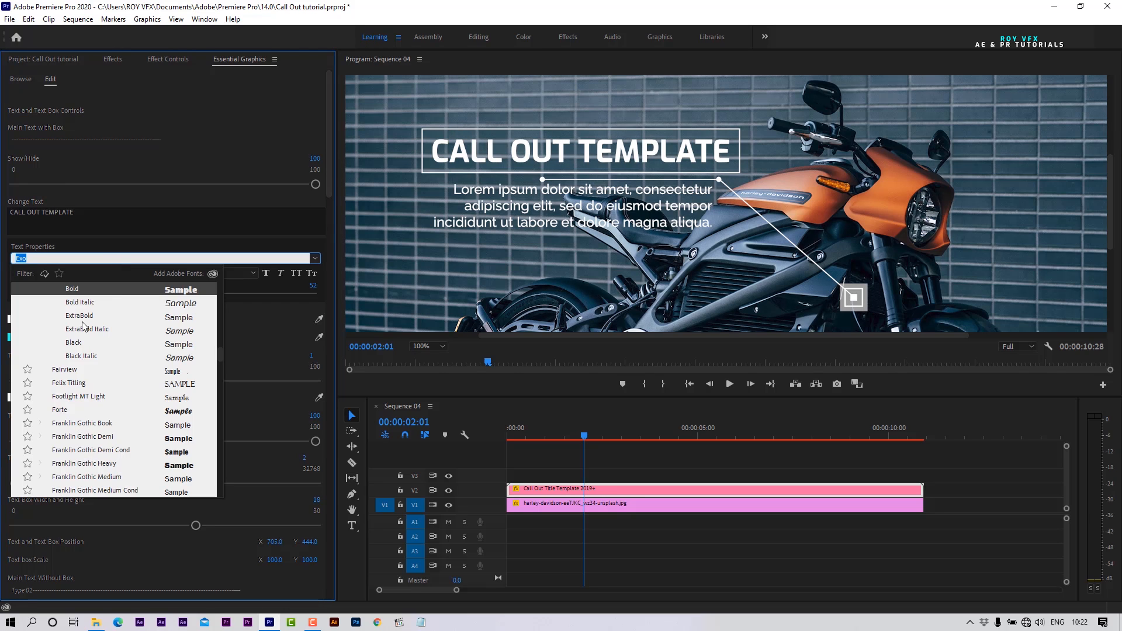
type("aster")
left_click(87, 293)
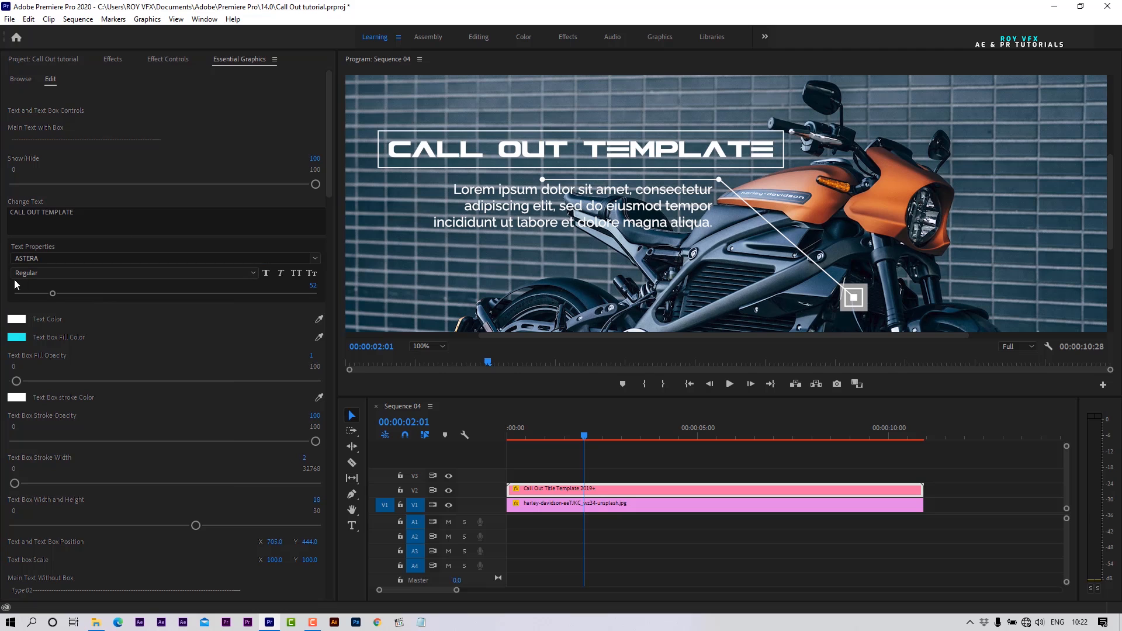
left_click_drag(52, 297, 39, 300)
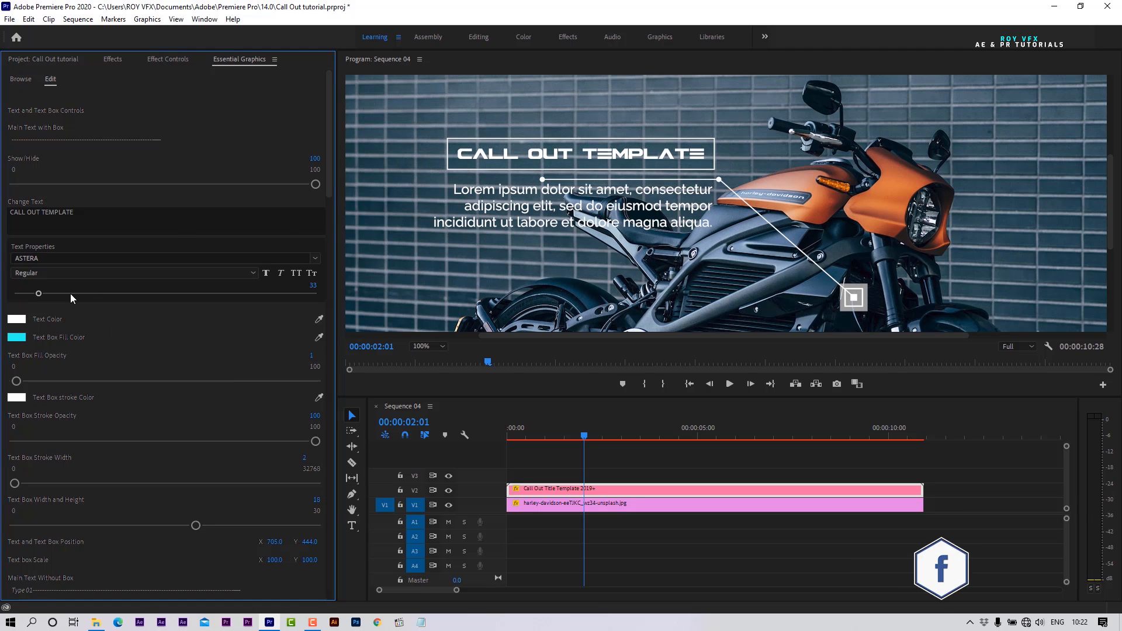
Step: Change the boxed main text's color to orange, D4723C
left_click(17, 320)
left_click(721, 389)
left_click(664, 504)
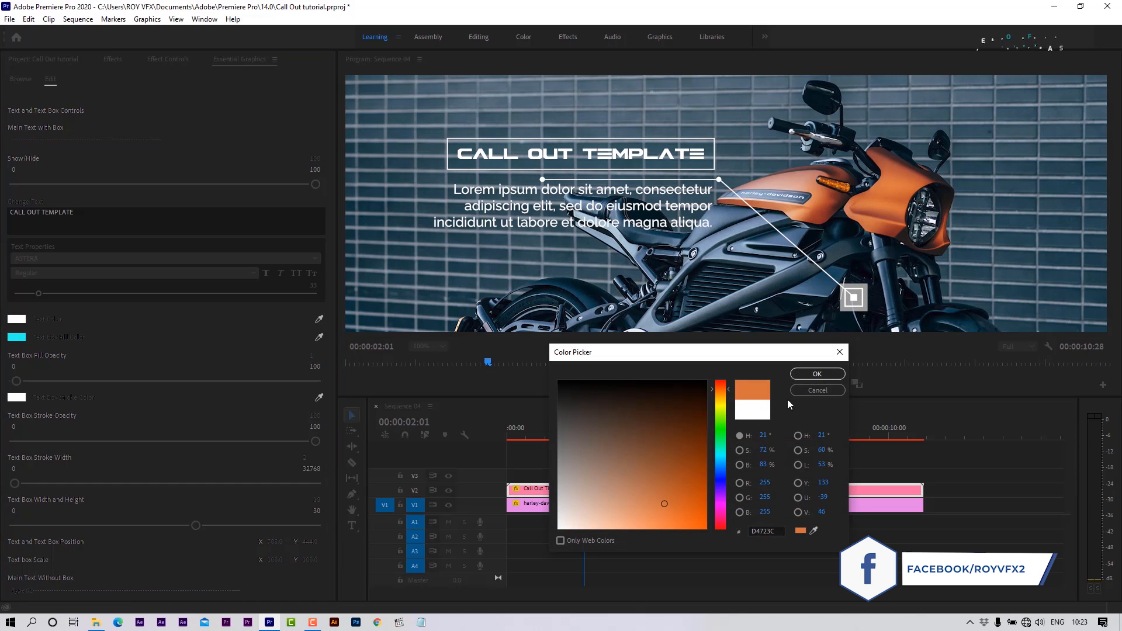
left_click(817, 374)
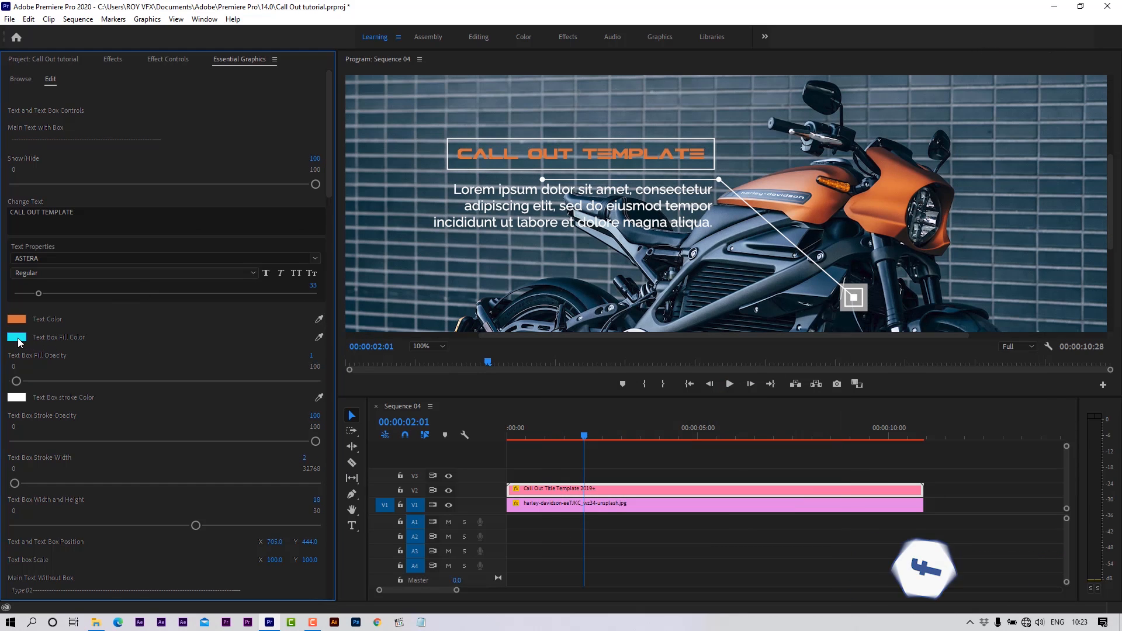
Step: Set the text box fill color to near-black and its fill opacity to 100
left_click(17, 338)
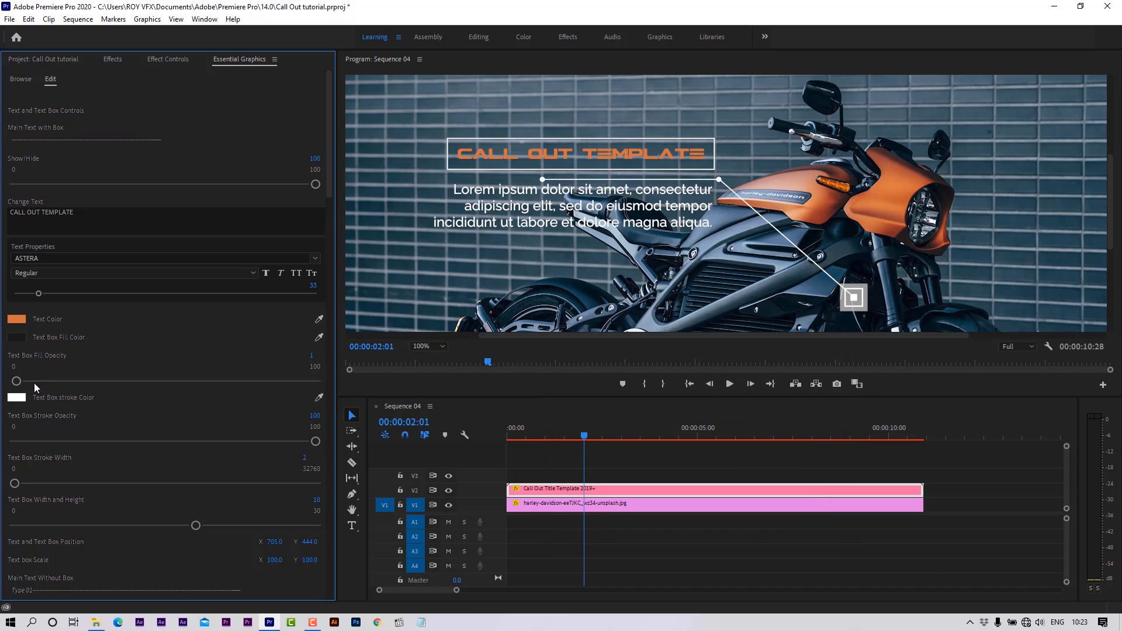
left_click_drag(65, 384, 339, 391)
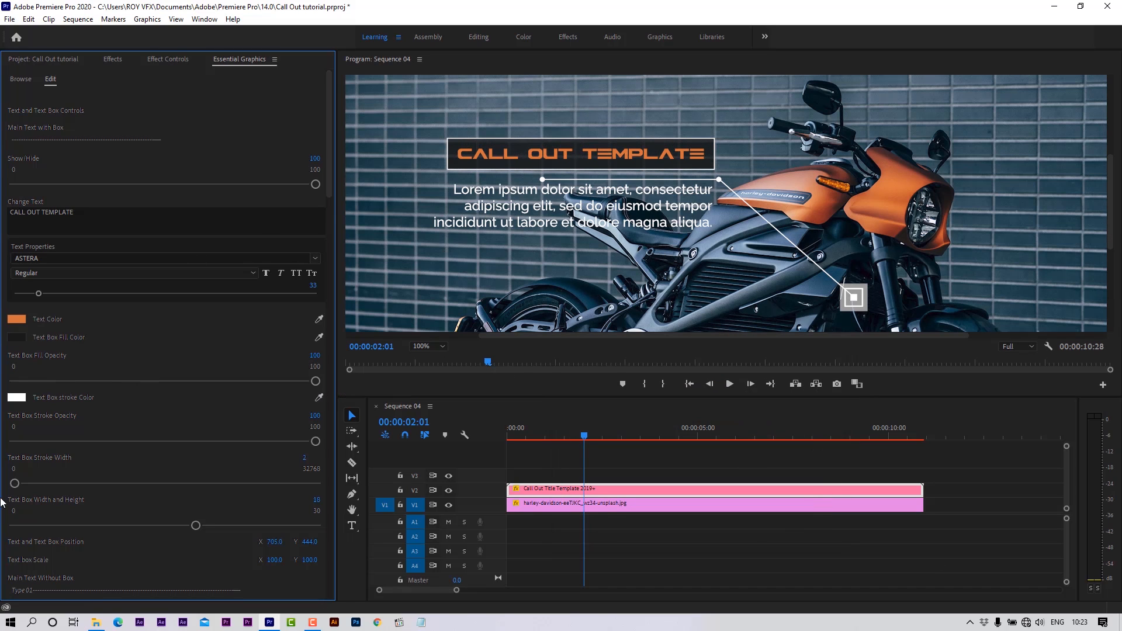
Step: Try a red stroke color on the text box
left_click(16, 397)
left_click(719, 501)
left_click(818, 375)
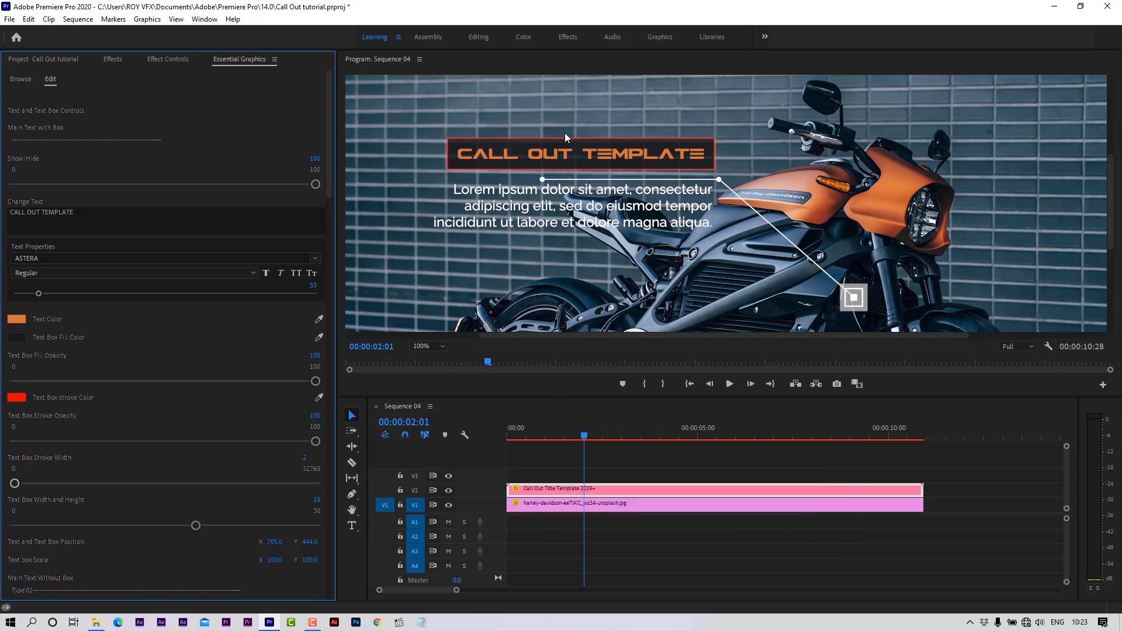
Step: Set the text box stroke color back to white
left_click(16, 397)
left_click(560, 366)
left_click(818, 375)
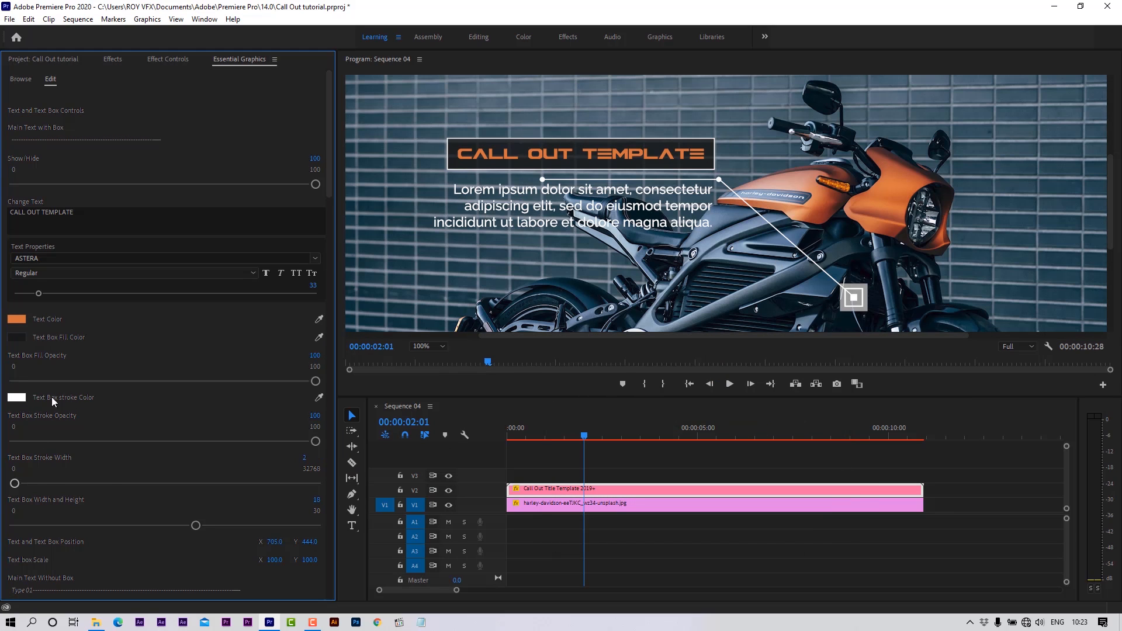
Step: Set the text box stroke width to 4
mouse_move(16, 484)
left_mouse_down()
mouse_move(43, 483)
mouse_move(18, 512)
left_mouse_up()
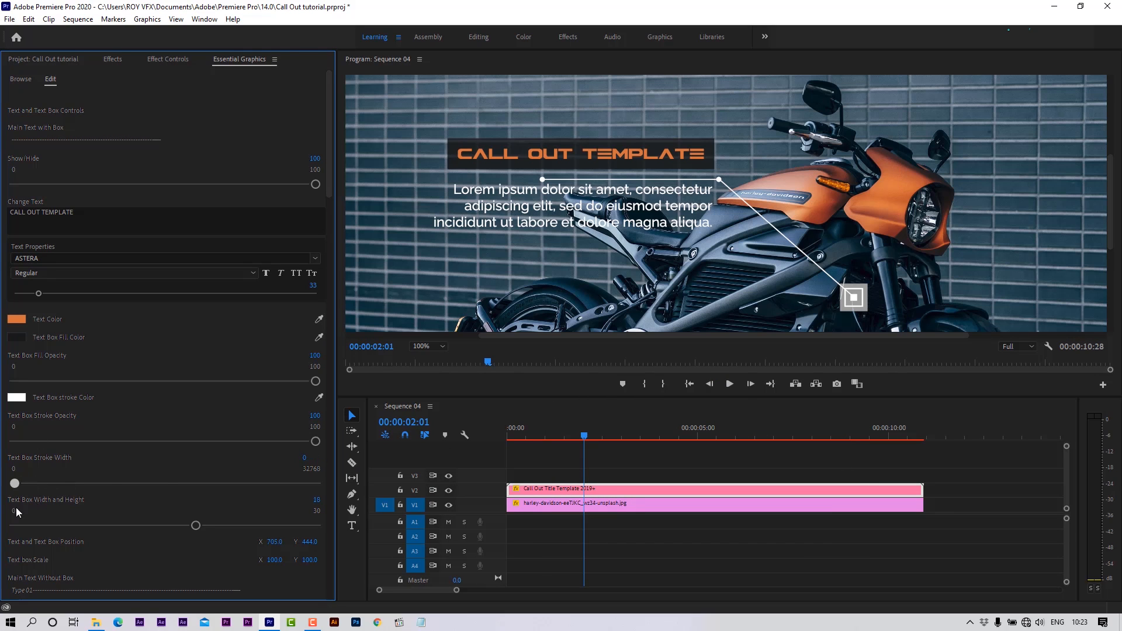
left_click_drag(307, 461, 377, 461)
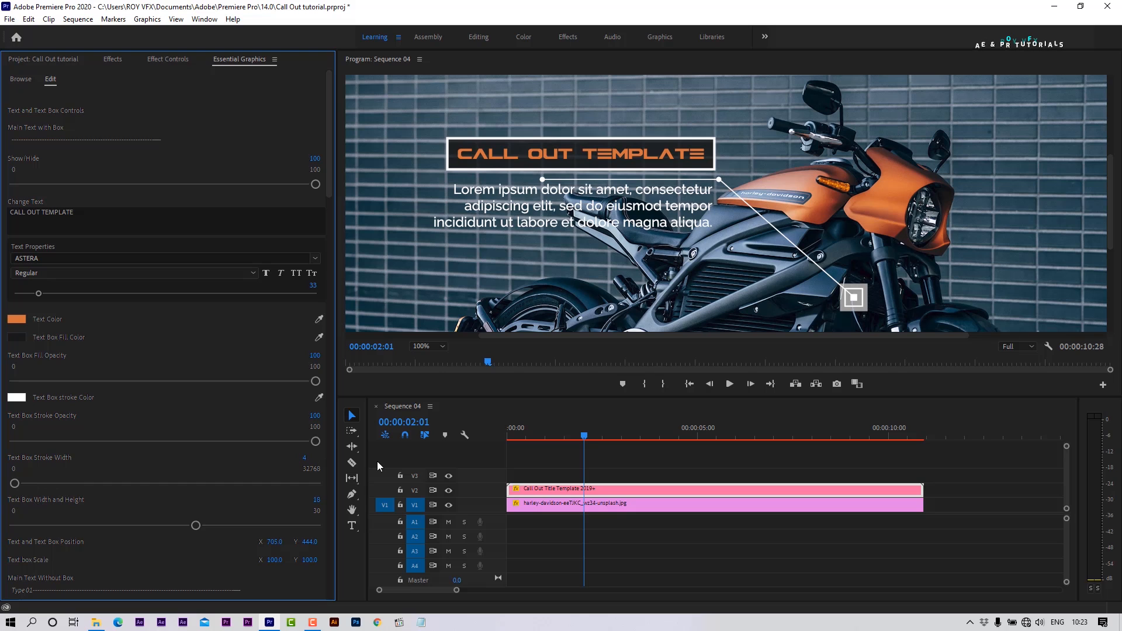
Step: Set the text box width and height to 21 and move the boxed text to position 696, 448
left_click_drag(329, 199, 328, 237)
left_click_drag(196, 325, 319, 325)
left_click_drag(270, 362, 214, 388)
left_click_drag(310, 342, 264, 342)
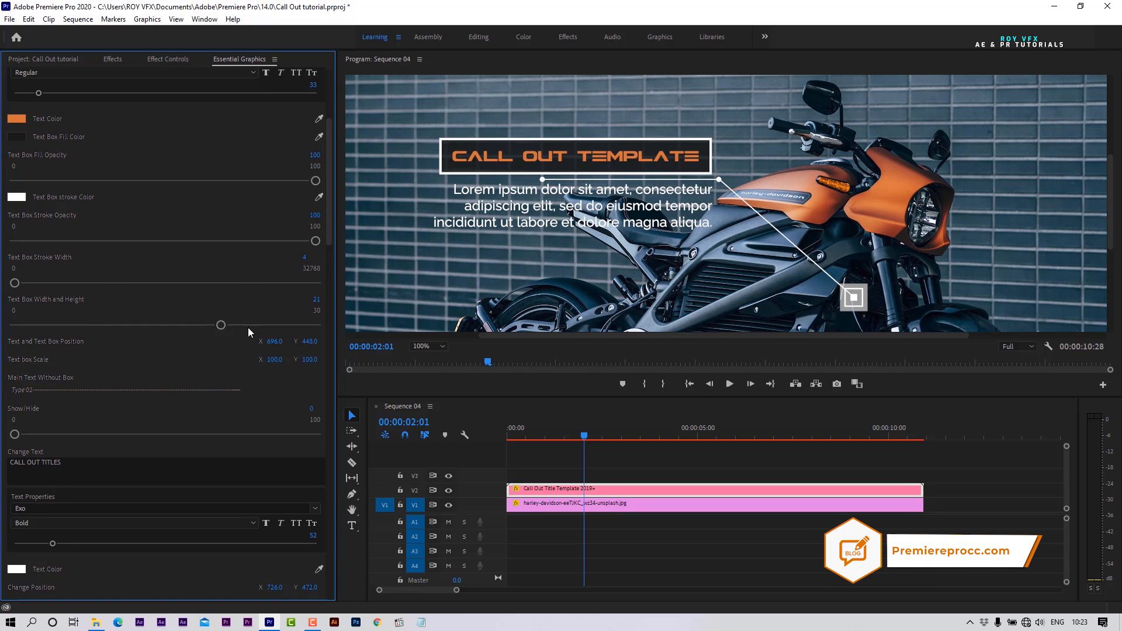
Step: Hide the boxed main text and show the Type 02 main text without box at 100
left_click_drag(331, 205, 328, 143)
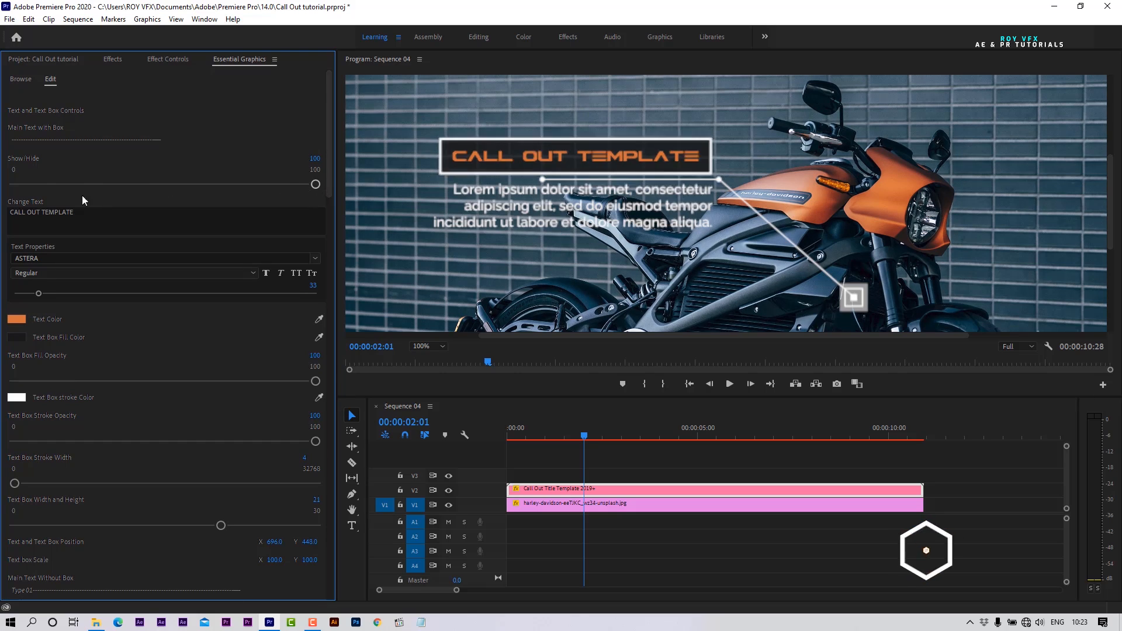
left_click_drag(315, 184, 13, 186)
left_click_drag(328, 183, 335, 291)
left_click_drag(14, 426, 316, 427)
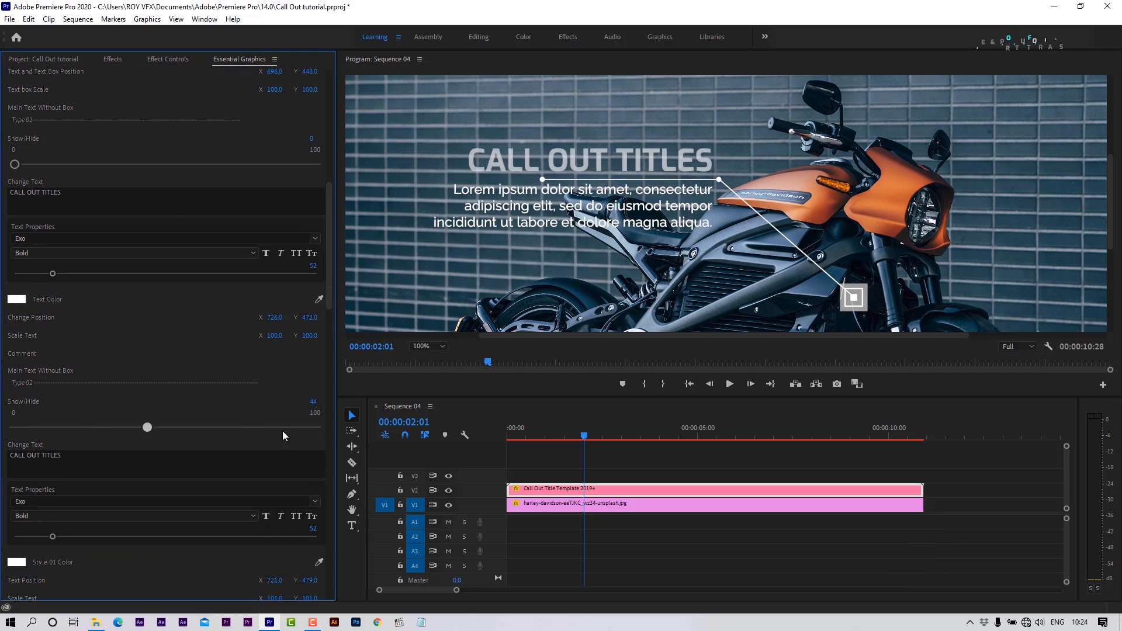
left_click(542, 454)
left_click_drag(543, 449, 591, 441)
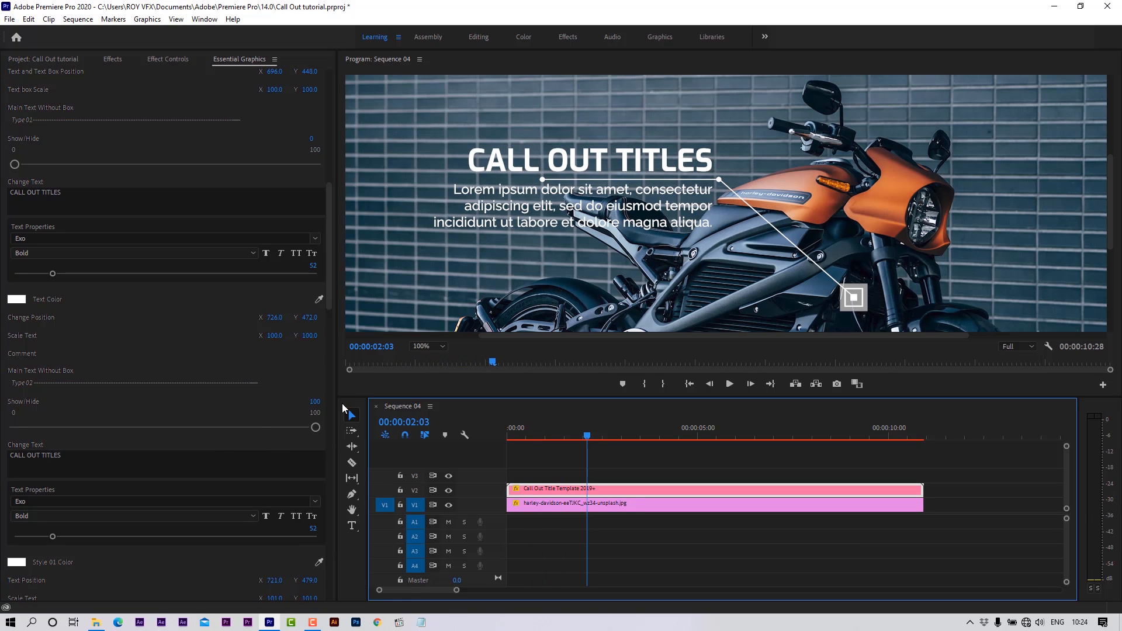
Step: Try the Type 01 main text without box in place of Type 02, and return to Type 02 at 100
left_click_drag(330, 300, 2, 327)
scroll(185, 339, "up", 5)
left_click_drag(14, 153, 385, 175)
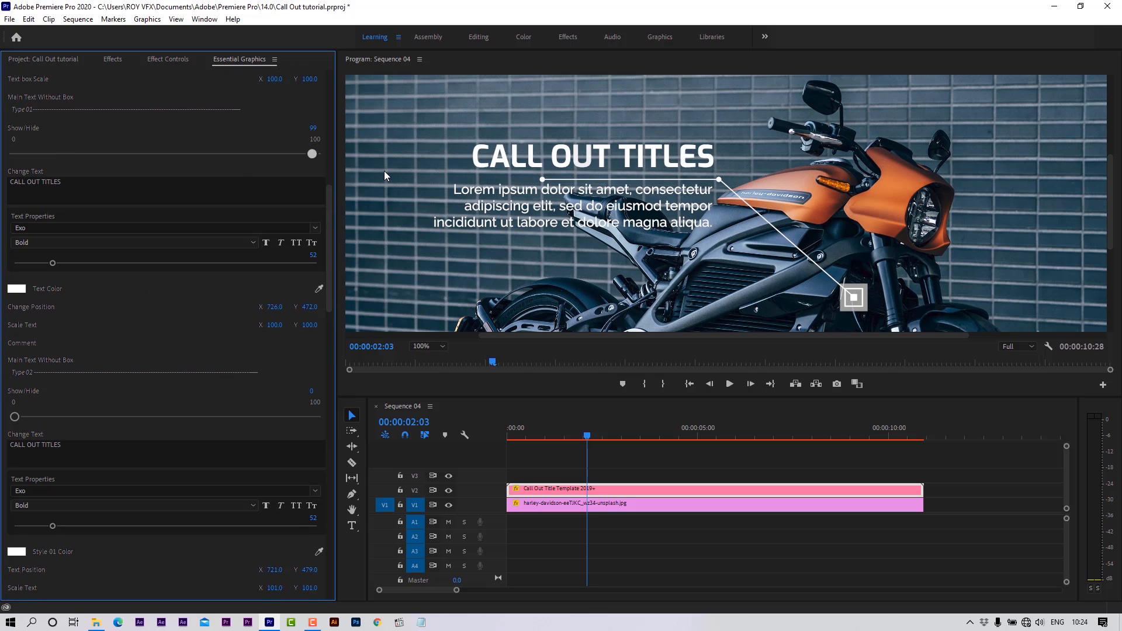
mouse_move(586, 437)
left_mouse_down()
mouse_move(544, 442)
mouse_move(584, 438)
left_mouse_up()
left_click_drag(315, 153, 15, 153)
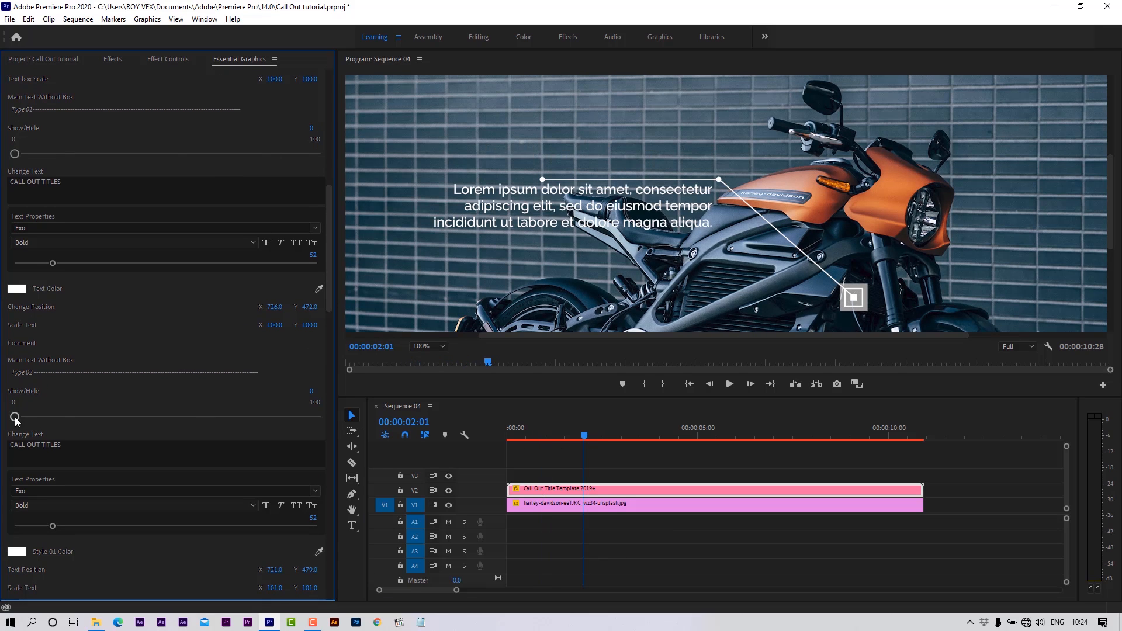
left_click_drag(14, 416, 316, 417)
left_click_drag(588, 438, 595, 438)
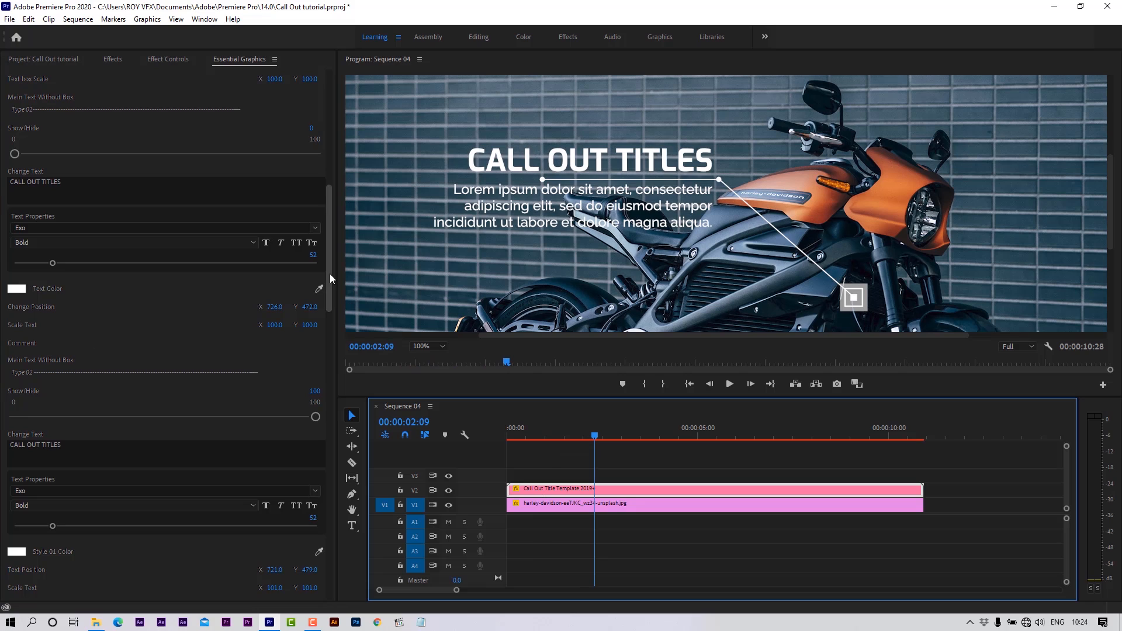
Step: Set the Type 01 main text color to red and show it at 100 in place of Type 02
left_click(15, 289)
left_click(703, 527)
left_click(800, 377)
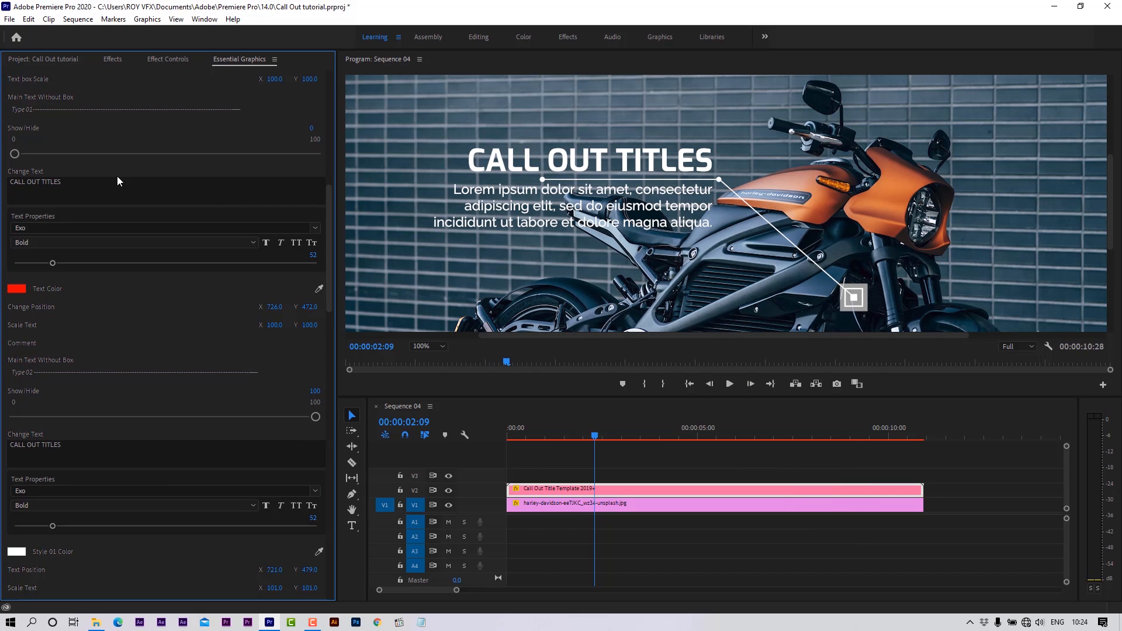
left_click_drag(15, 154, 316, 154)
left_click_drag(316, 417, 14, 417)
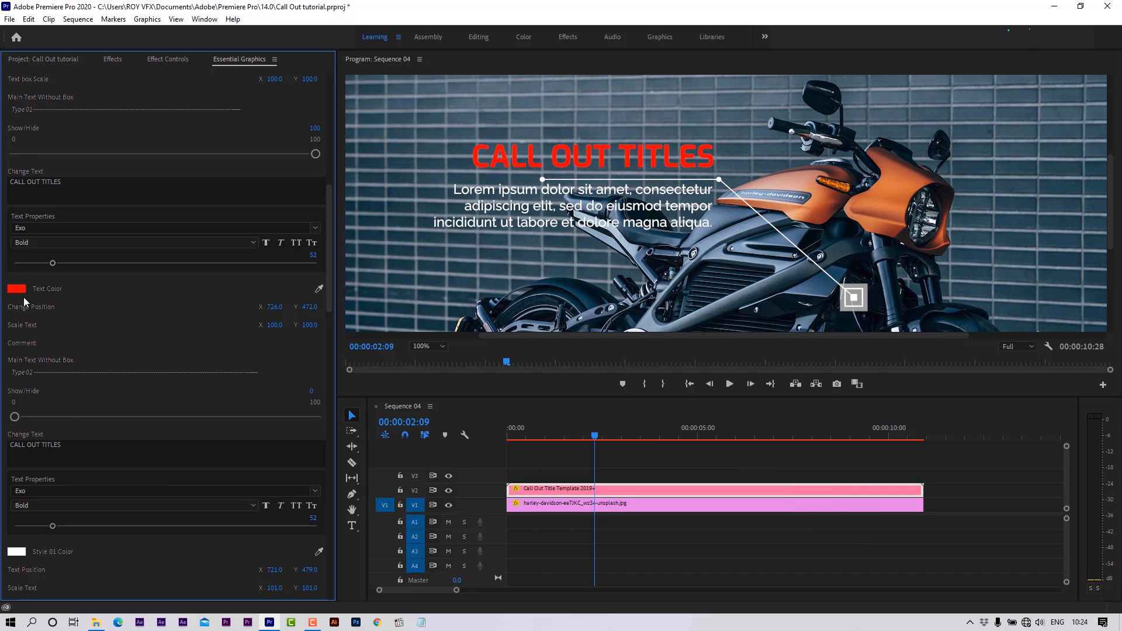
Step: Show sub text Style 01 at 100 and hide sub text Style 02
scroll(326, 250, "down", 3)
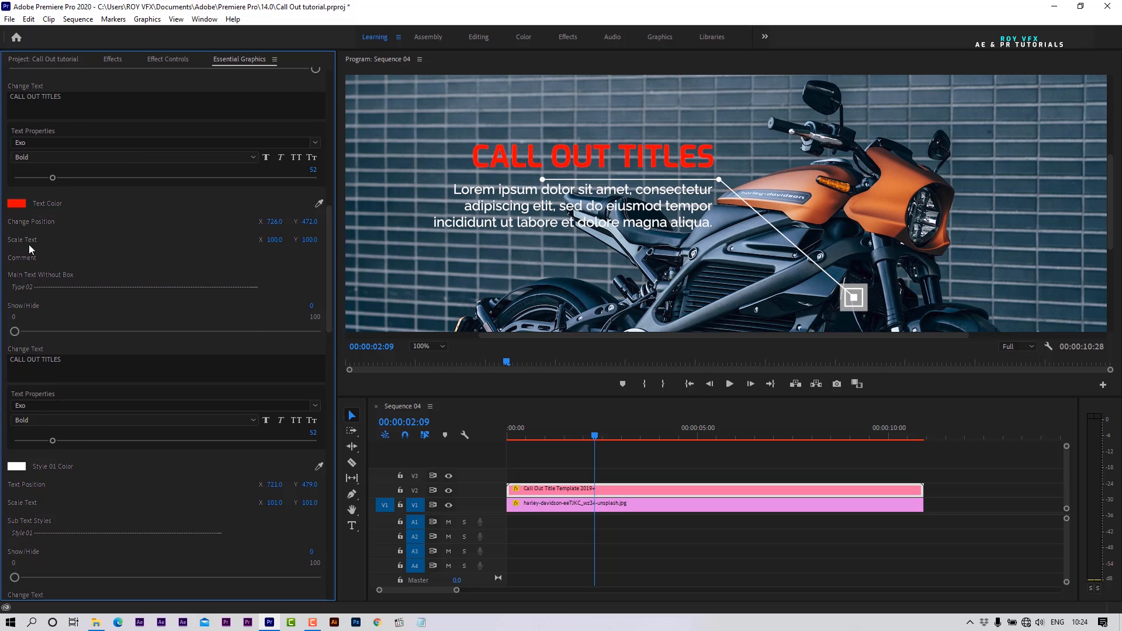
scroll(326, 316, "down", 10)
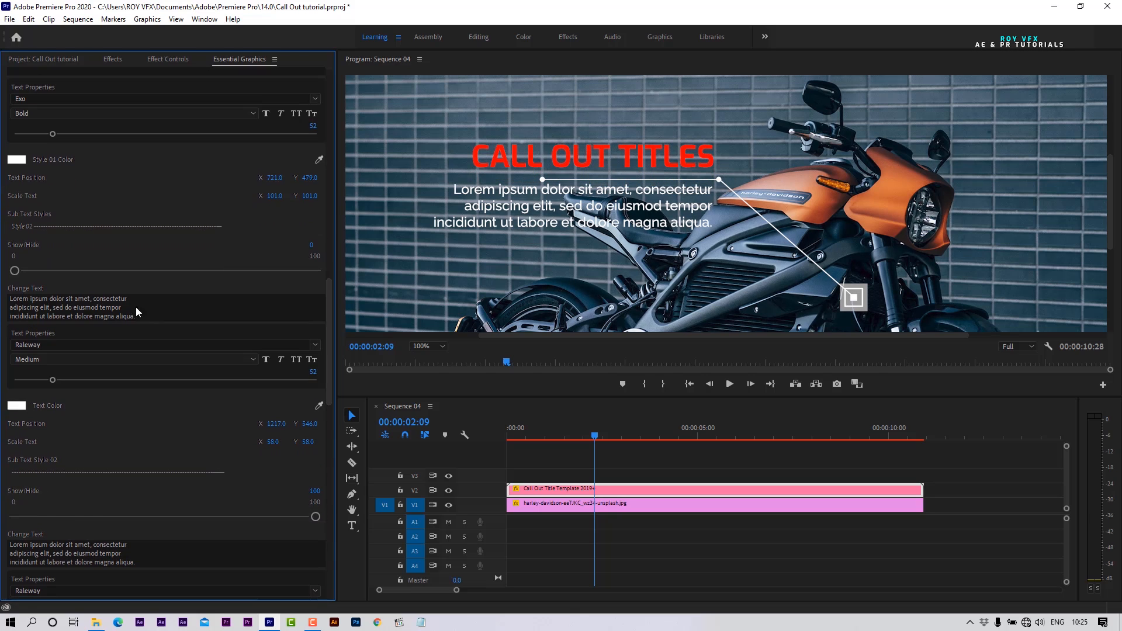
left_click_drag(15, 271, 325, 285)
left_click(15, 516)
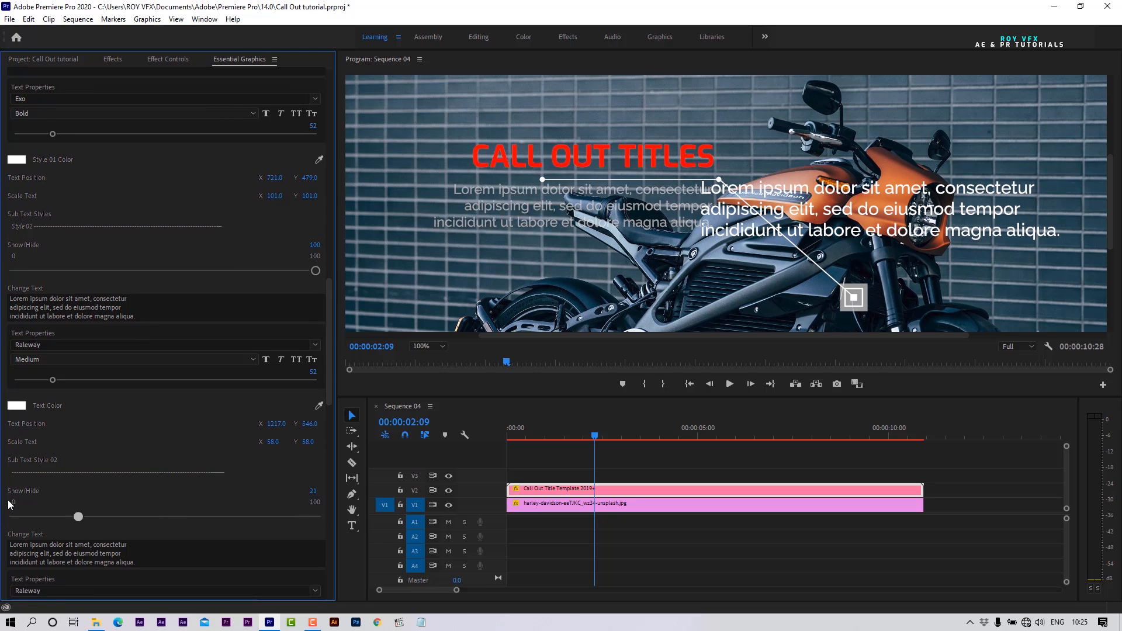
Step: Set the Style 01 sub text's scale to 38 and its position to 727, 542
left_click(278, 429)
type("670")
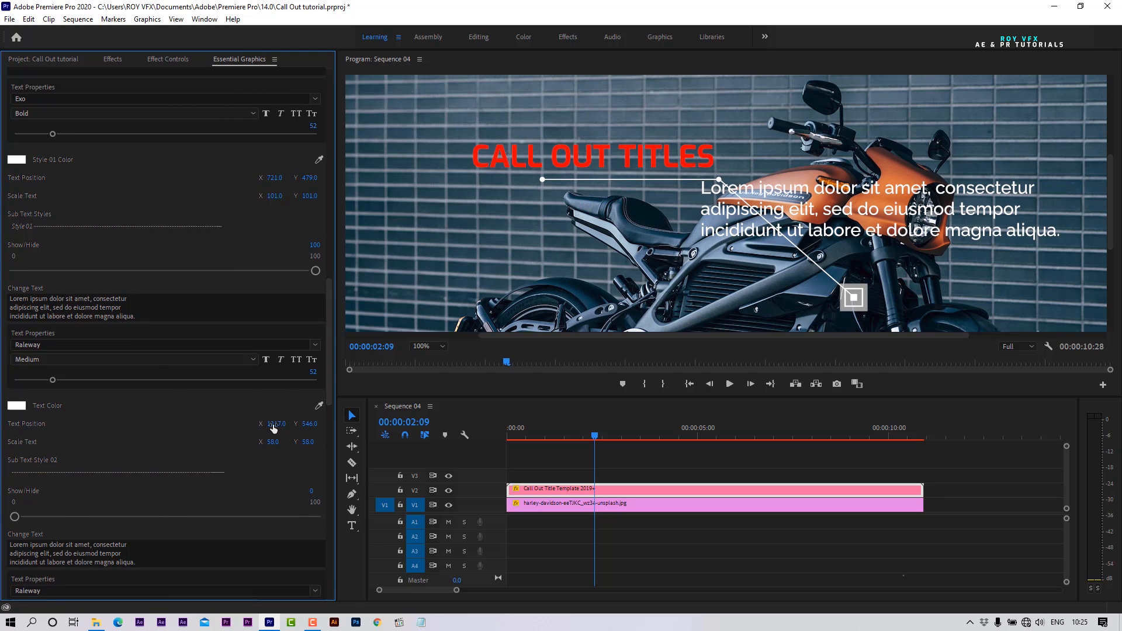
key("Return")
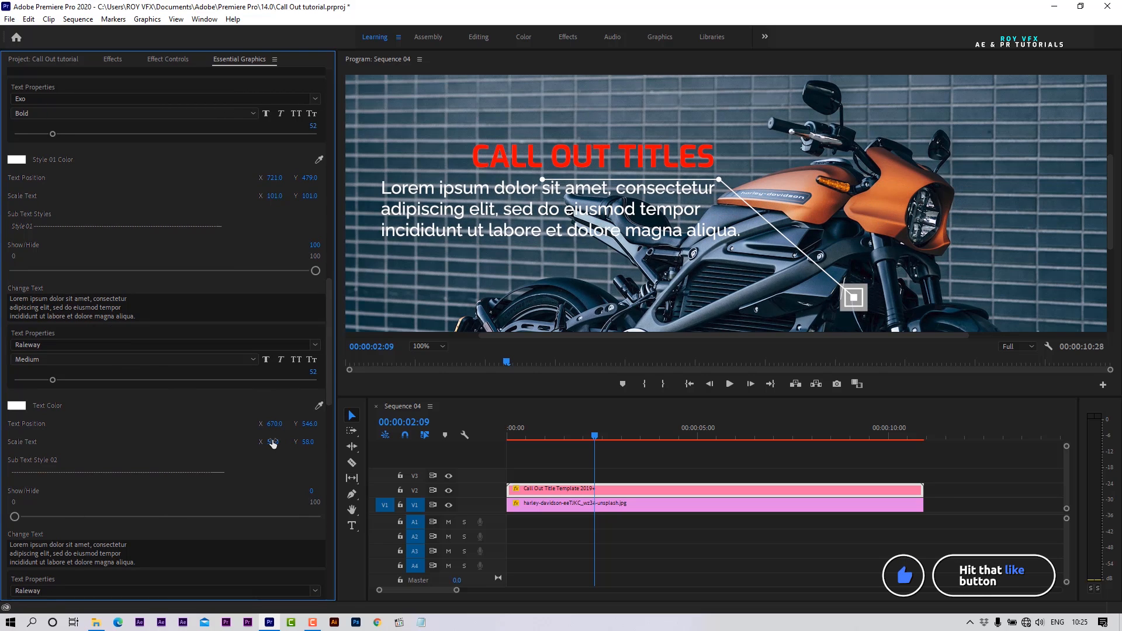
left_click_drag(273, 442, 306, 426)
Step: Set the target Style 02 scale to 36 and hide that target
scroll(310, 320, "down", 6)
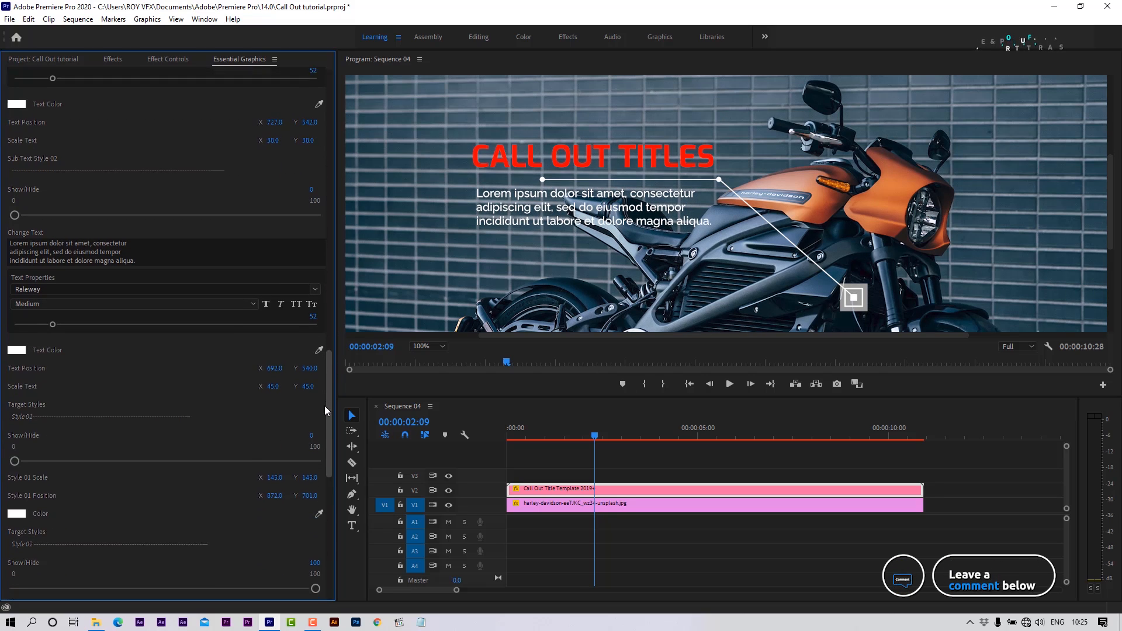
scroll(332, 369, "down", 2)
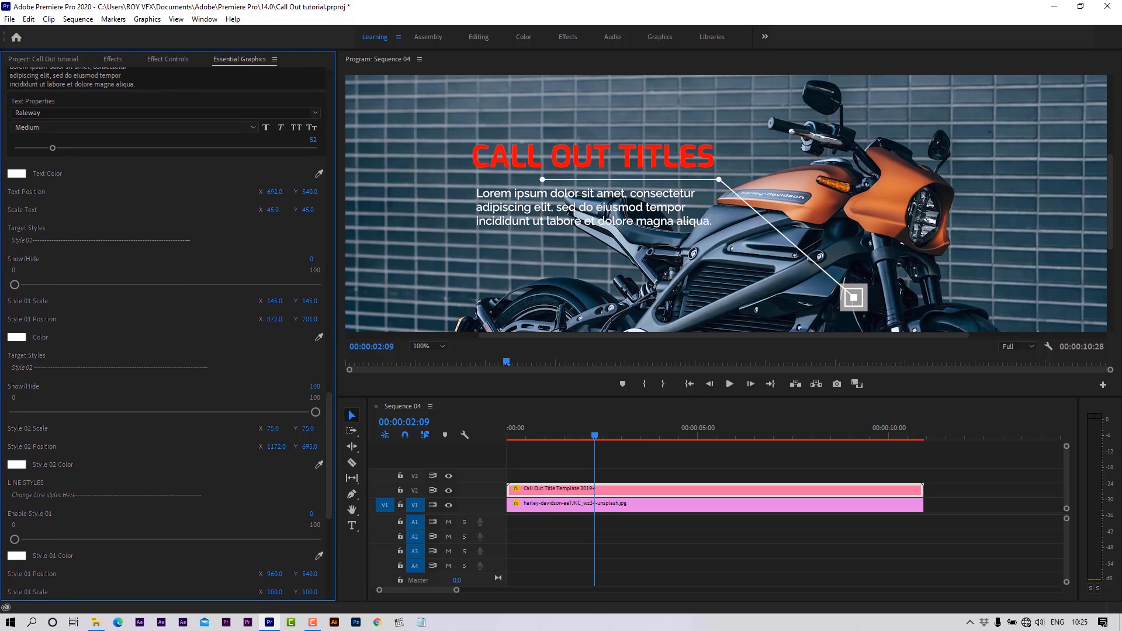
left_click_drag(308, 428, 10, 414)
Step: Show target Style 01 at 100, with its scale set to 107 and its position to 1169, 692
left_click_drag(14, 285, 475, 321)
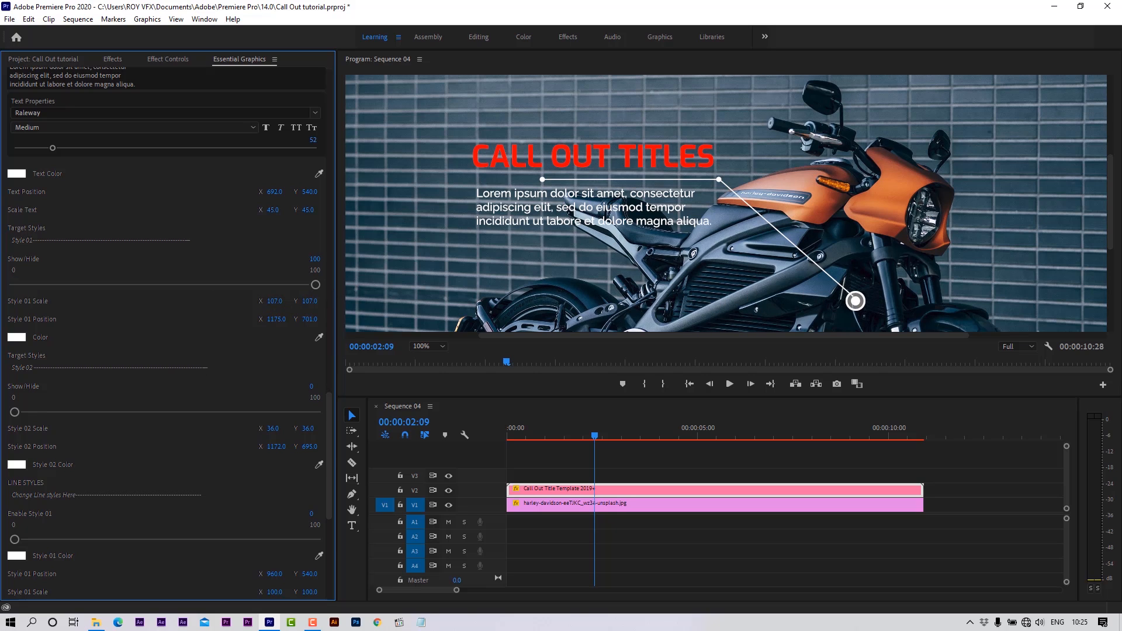
left_click_drag(305, 319, 272, 320)
left_click_drag(597, 436, 598, 465)
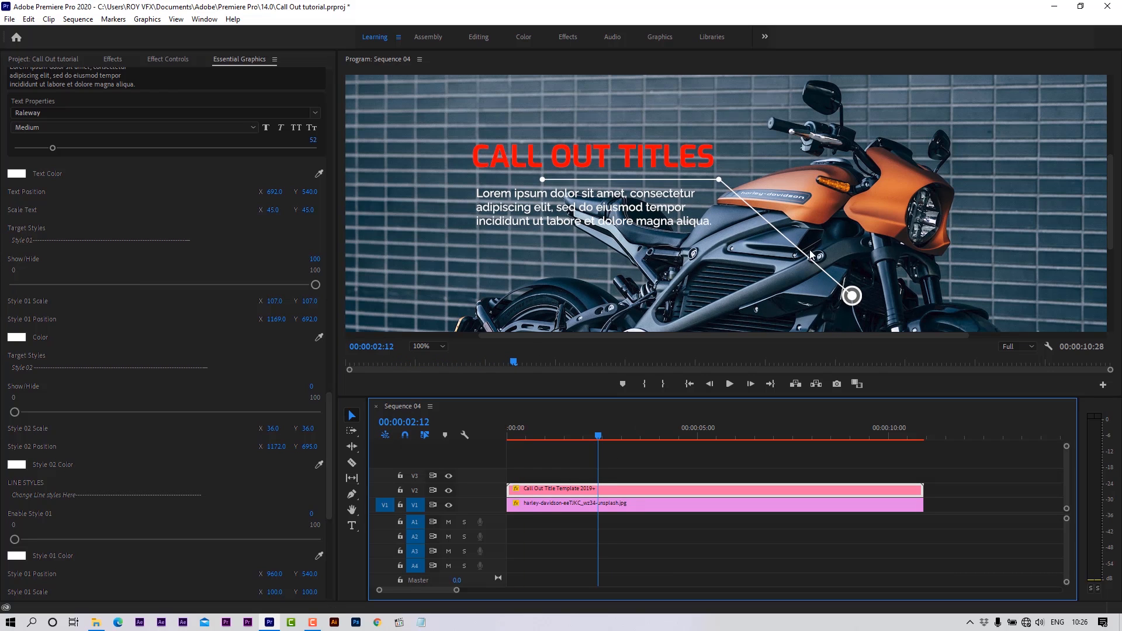
Step: Try line Styles 01, 02 and 04 on the call-out, and return to line Style 03 at 100
left_click_drag(331, 440, 320, 495)
left_click_drag(15, 310, 269, 335)
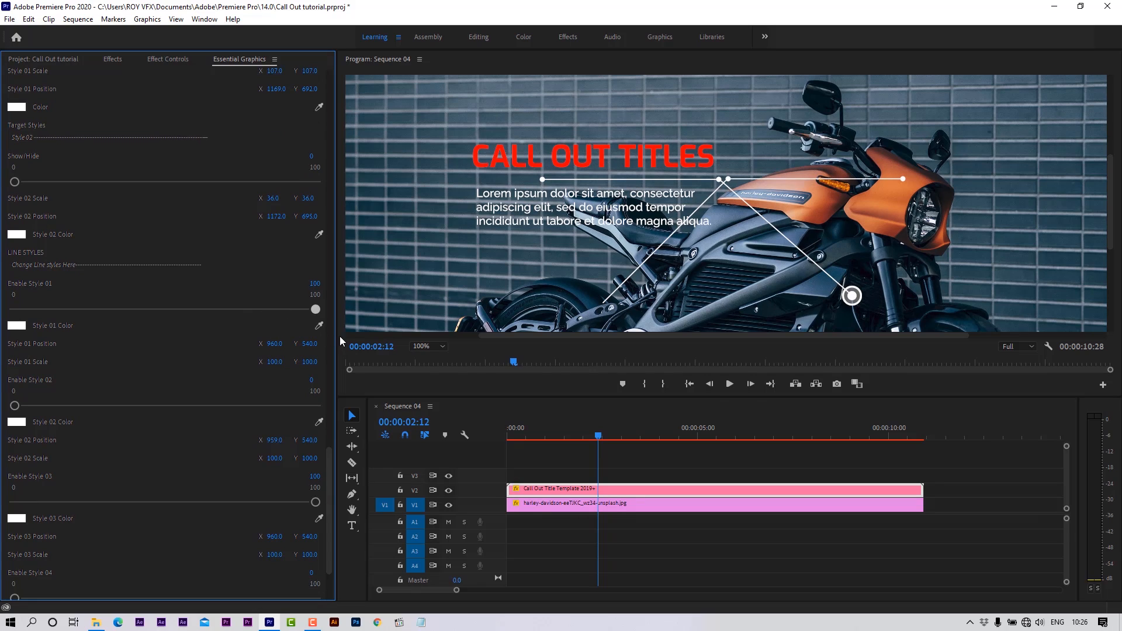
left_click_drag(320, 507, 15, 491)
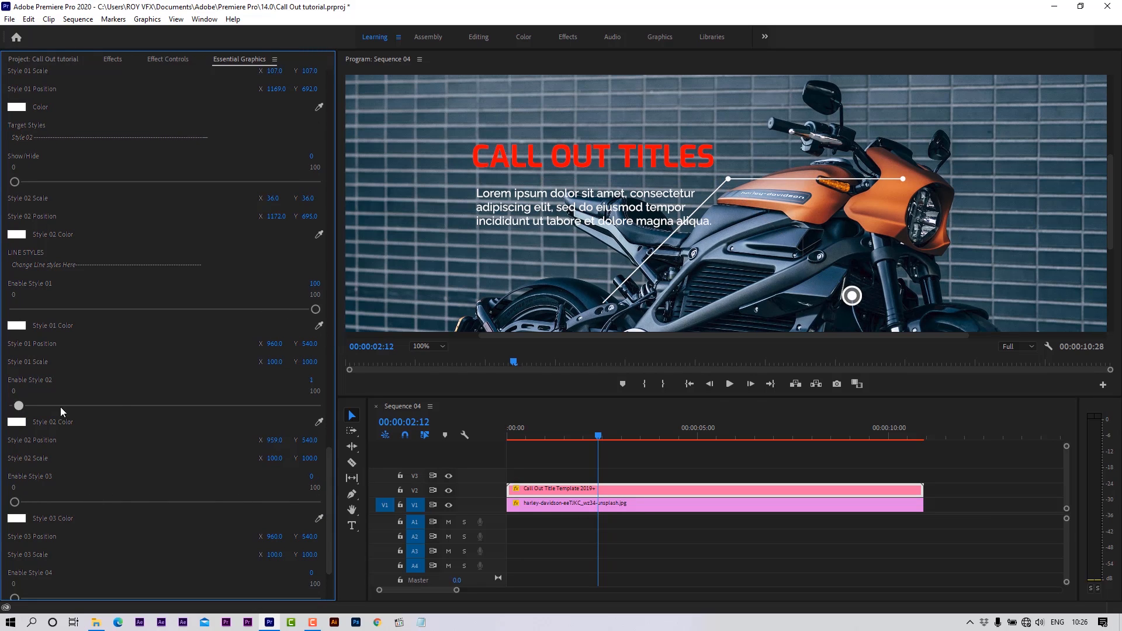
left_click_drag(61, 411, 390, 415)
left_click_drag(329, 310, 2, 327)
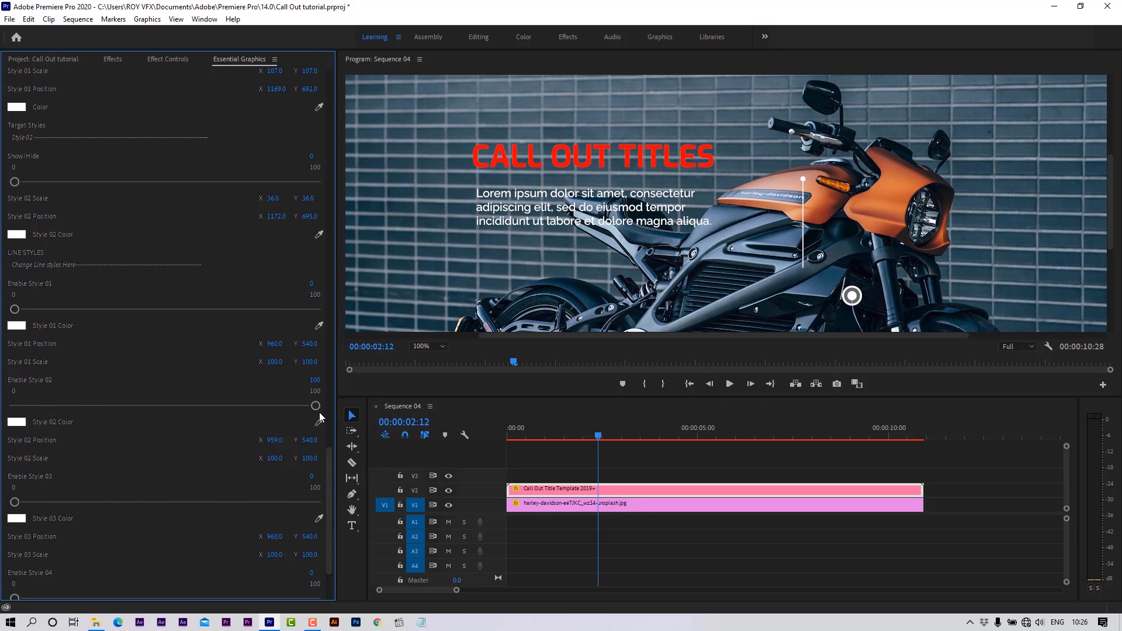
left_click_drag(319, 412, 40, 405)
scroll(175, 410, "down", 3)
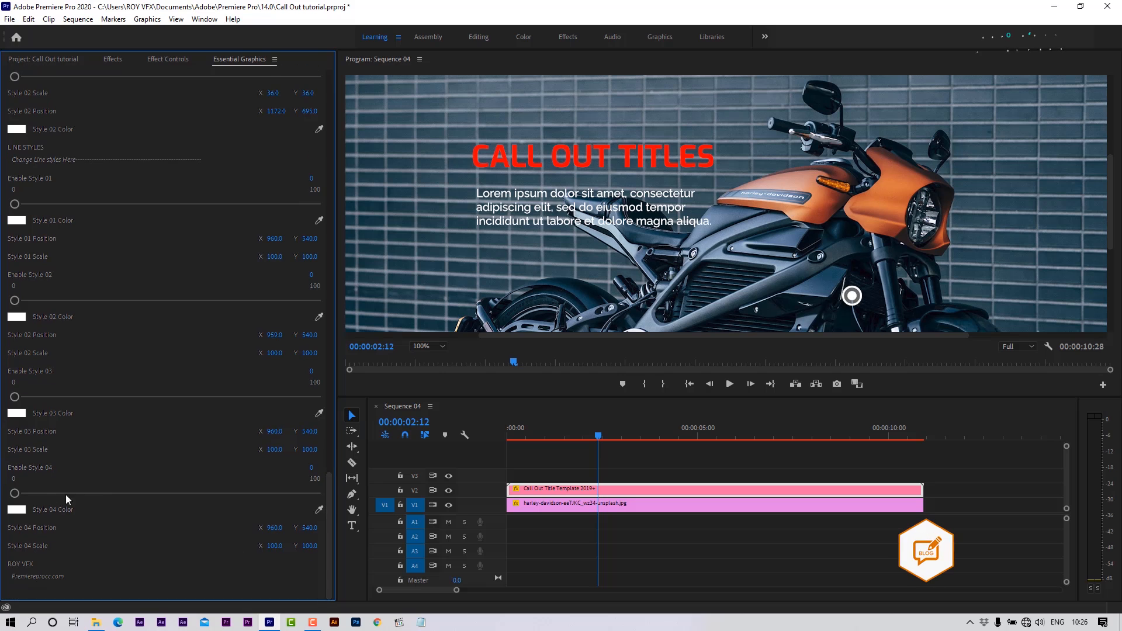
left_click_drag(50, 494, 13, 495)
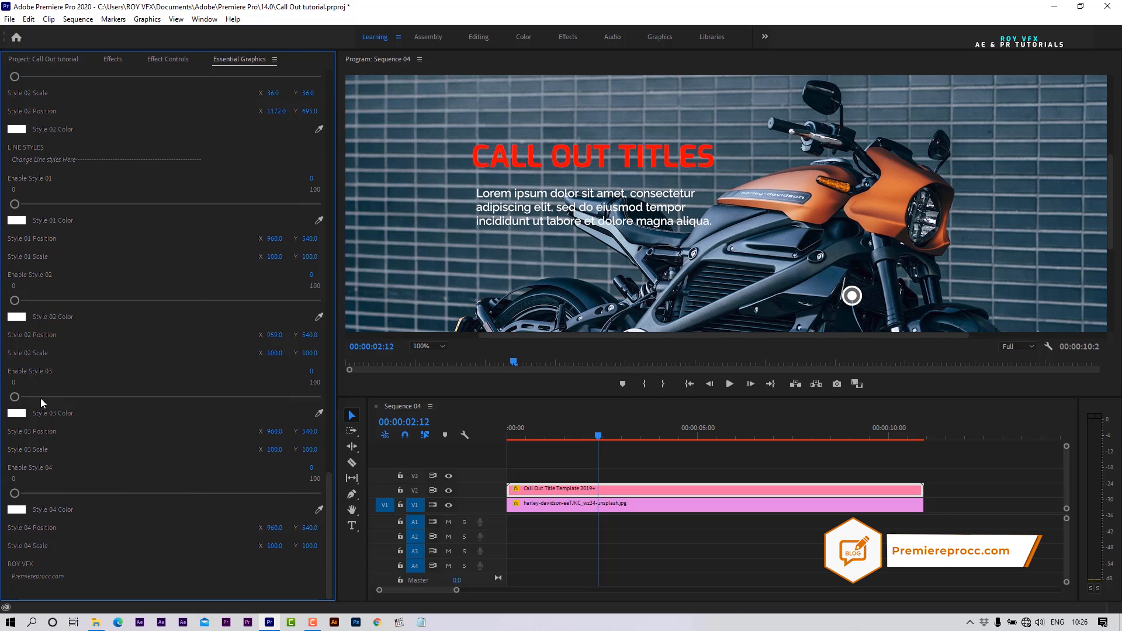
left_click_drag(15, 397, 377, 410)
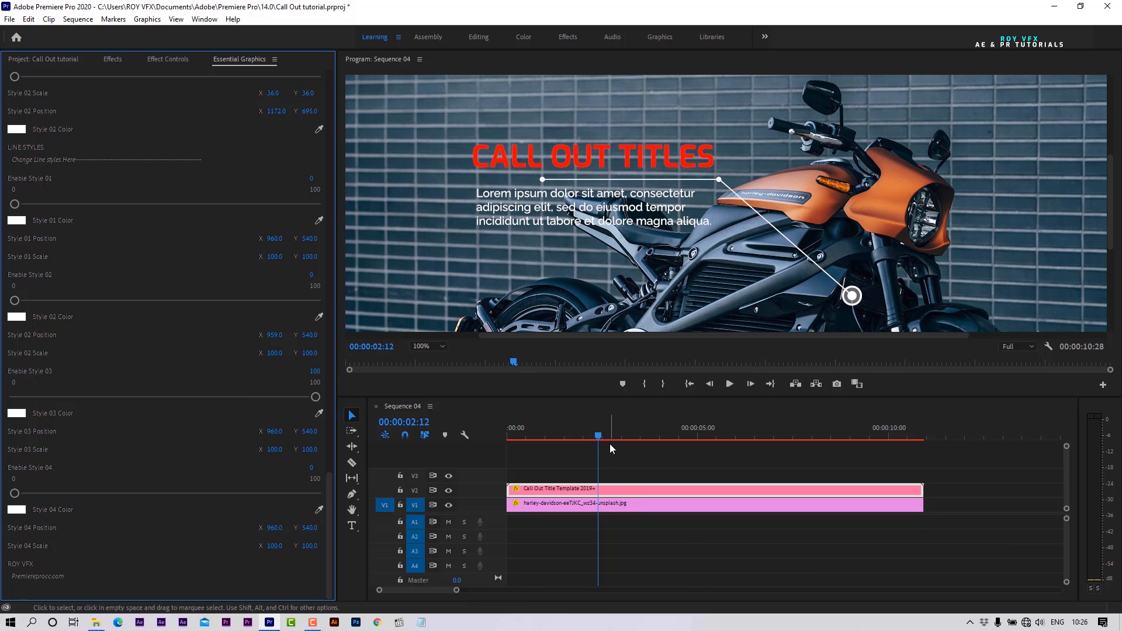
Step: Enable Position and Scale keyframing on the motorcycle image clip at 00:00:00:00
left_click(429, 346)
left_click(430, 360)
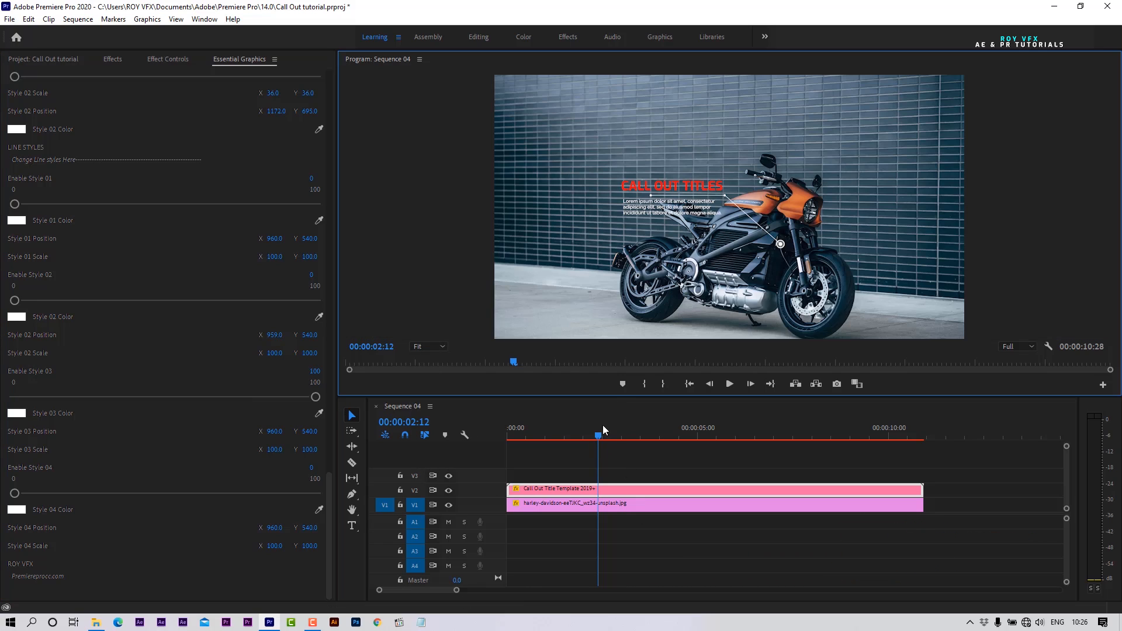
left_click_drag(602, 430, 477, 451)
left_click(525, 507)
left_click(166, 60)
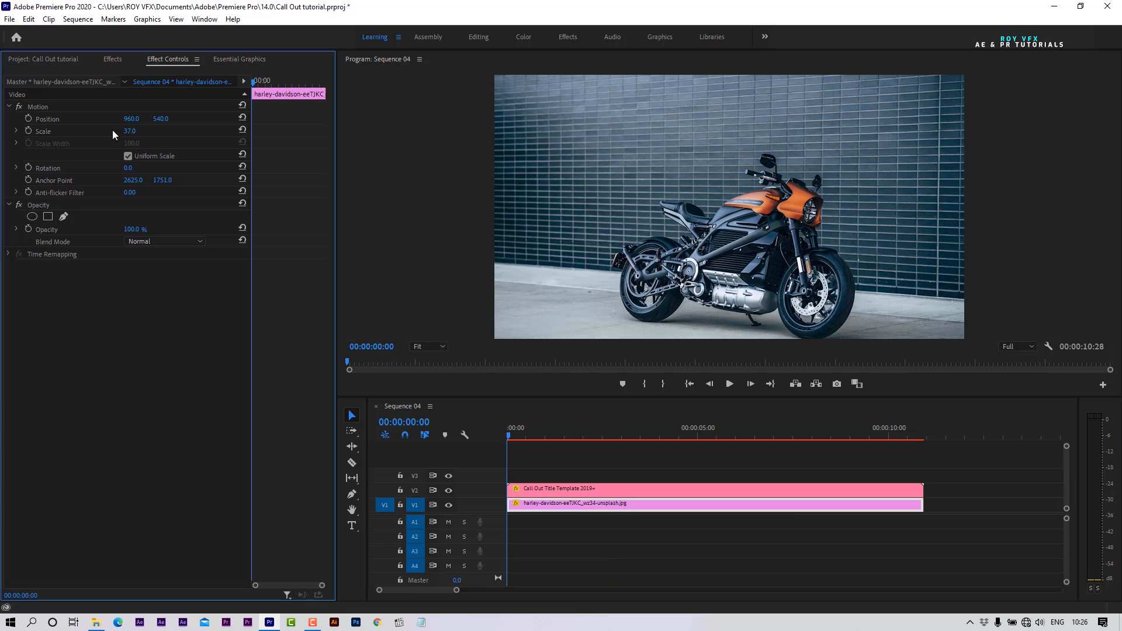
left_click(28, 118)
left_click(28, 131)
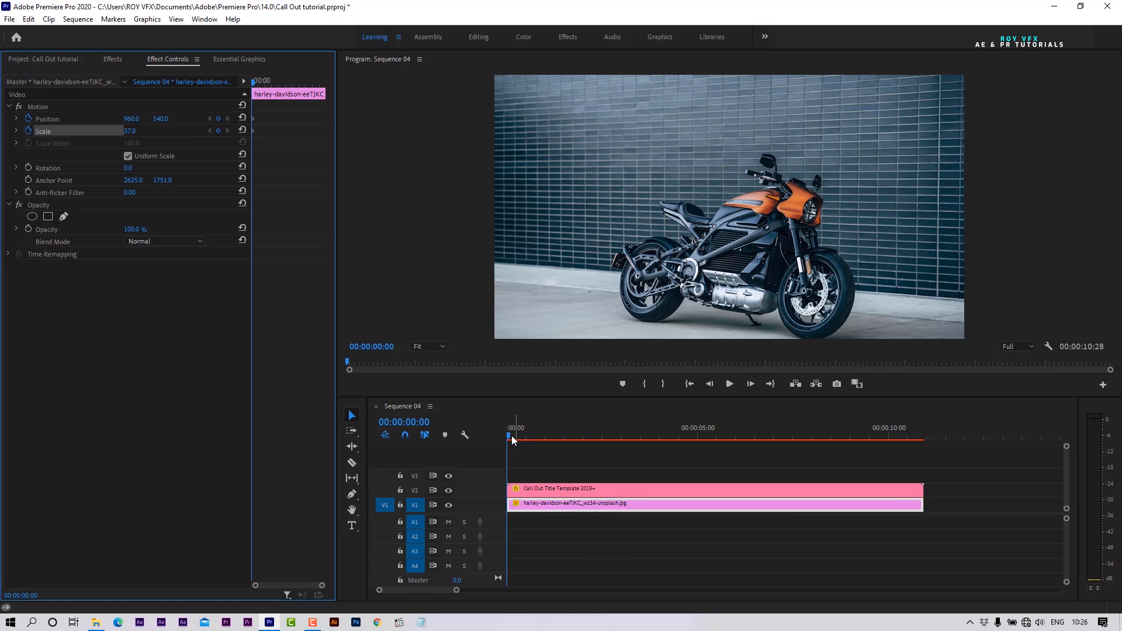
Step: At 00:00:10:27, keyframe the motorcycle image's scale at 51 and its horizontal position at 1231
left_click(899, 436)
key("space")
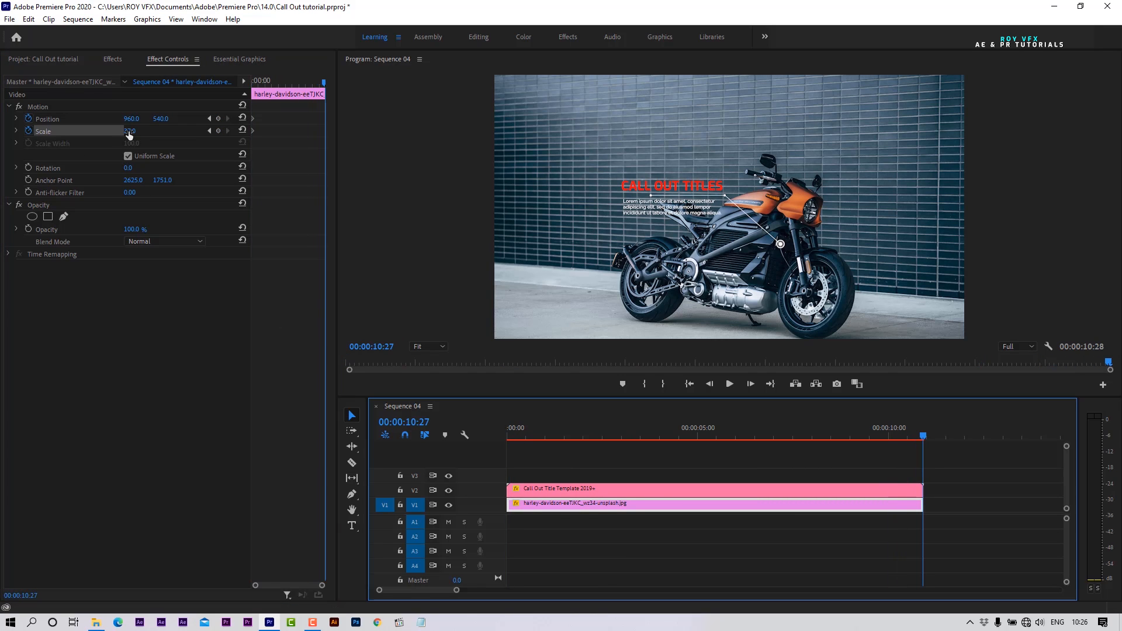
left_click_drag(129, 133, 293, 120)
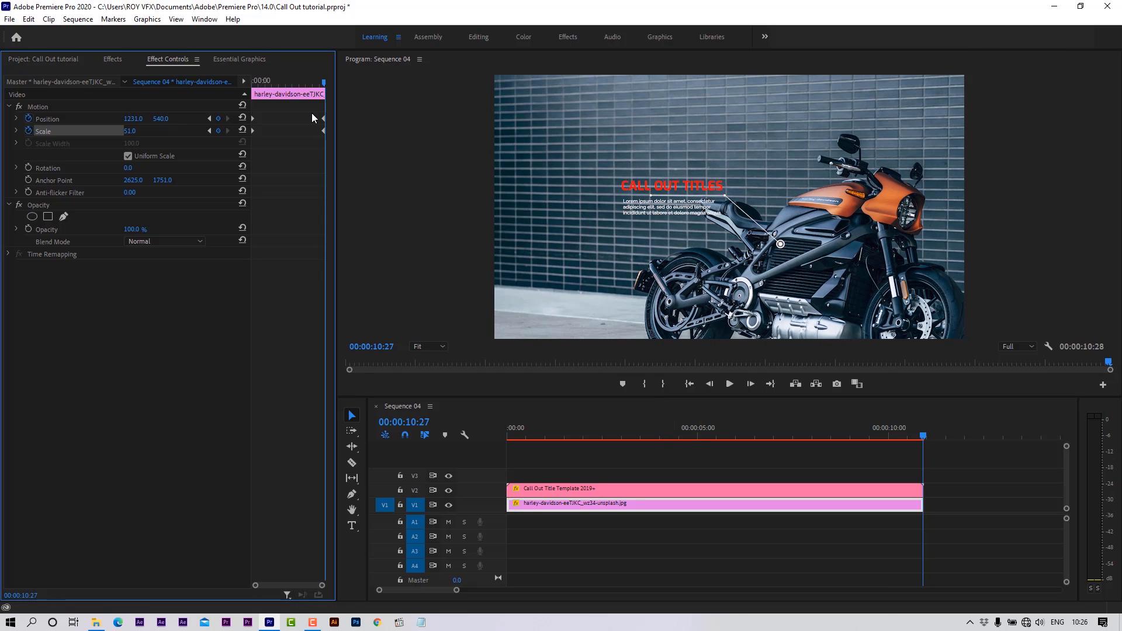
Step: Nest the call-out title clip as Nested Sequence 01 and select it with the playhead at the sequence start
left_click_drag(924, 438, 500, 441)
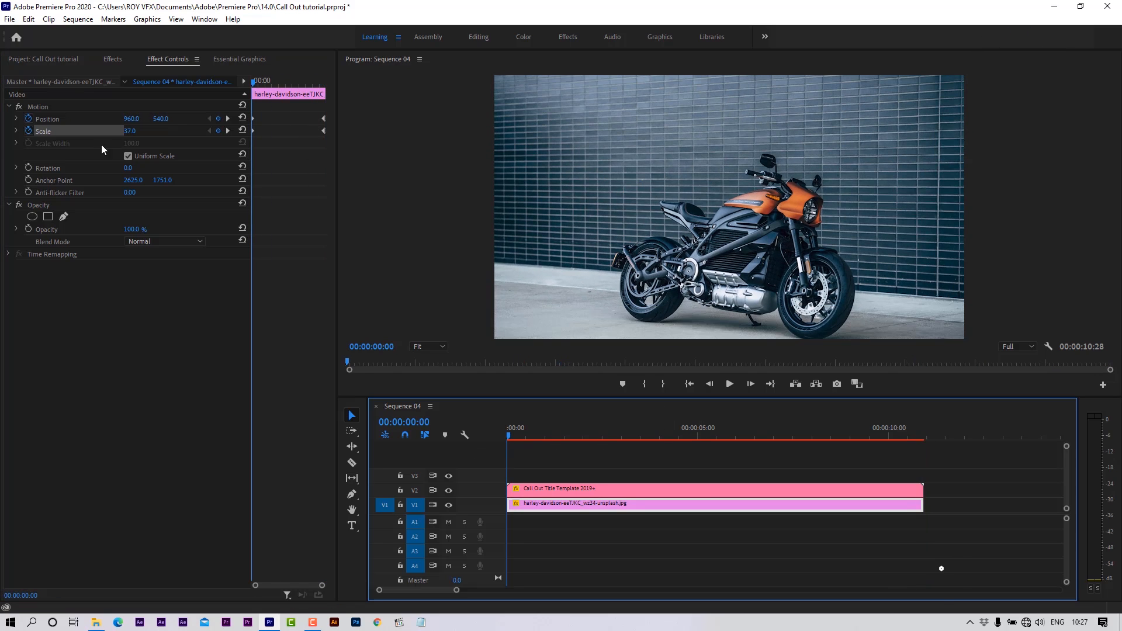
left_click(529, 486)
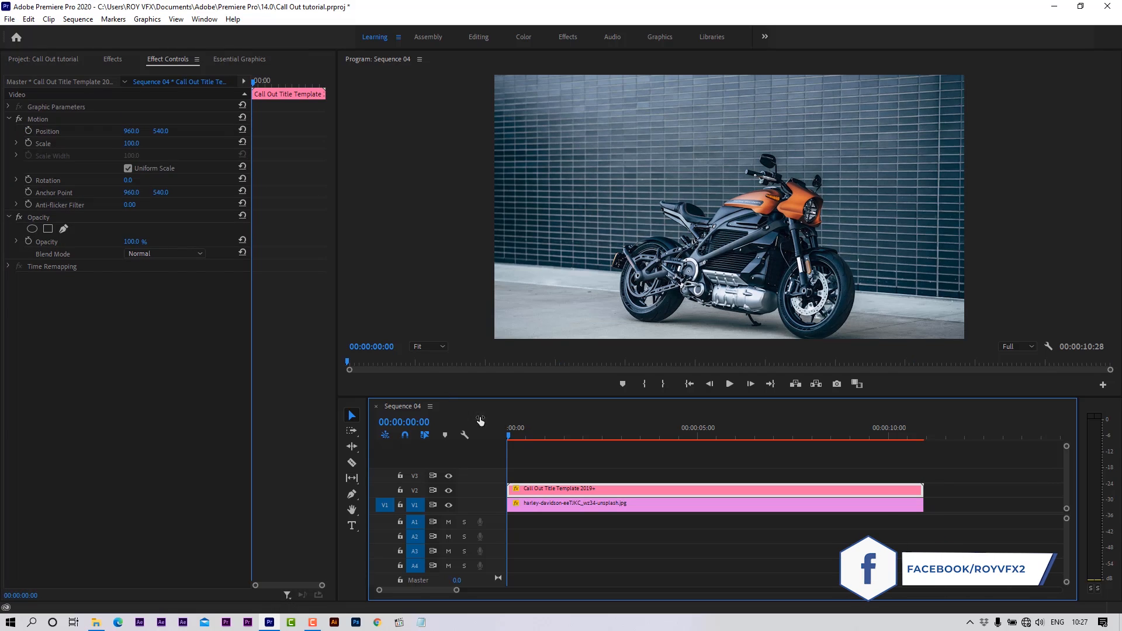
right_click(637, 489)
left_click(680, 357)
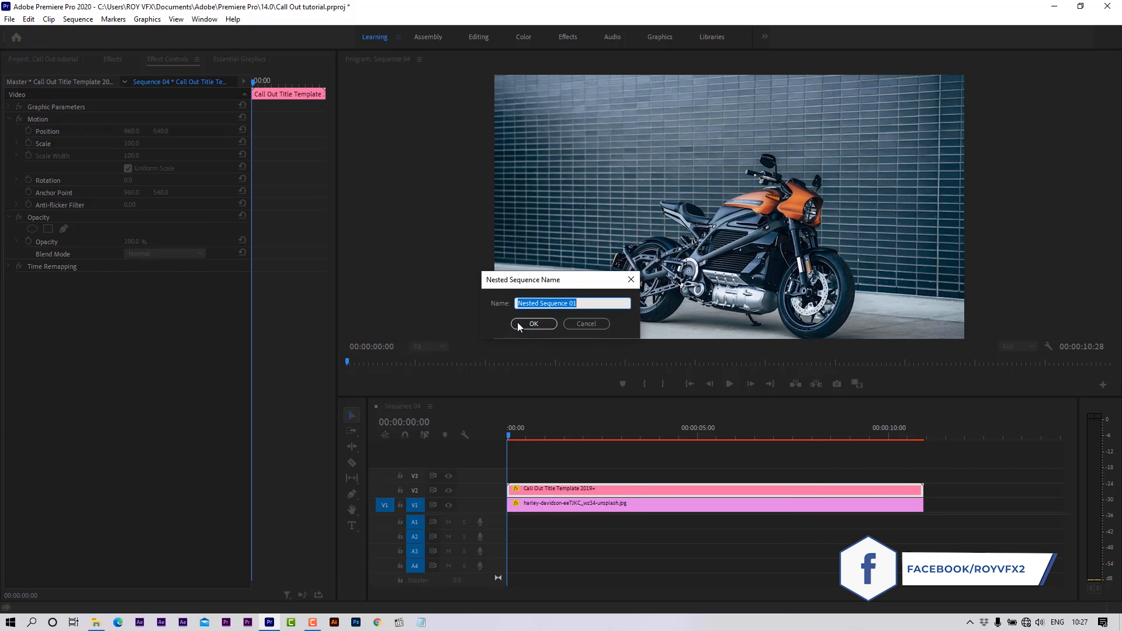
left_click(518, 324)
left_click(553, 489)
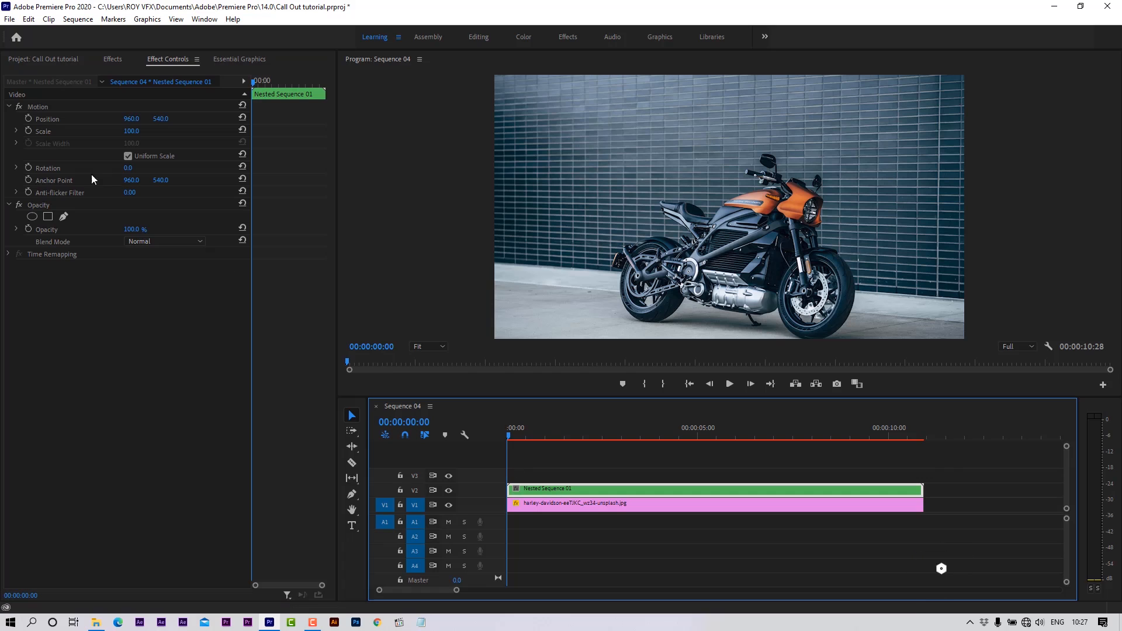
Step: Enable Position keyframing on the nested call-out, move its first keyframe to 00:00:00:18, and set the position to 920, 389
left_click(27, 118)
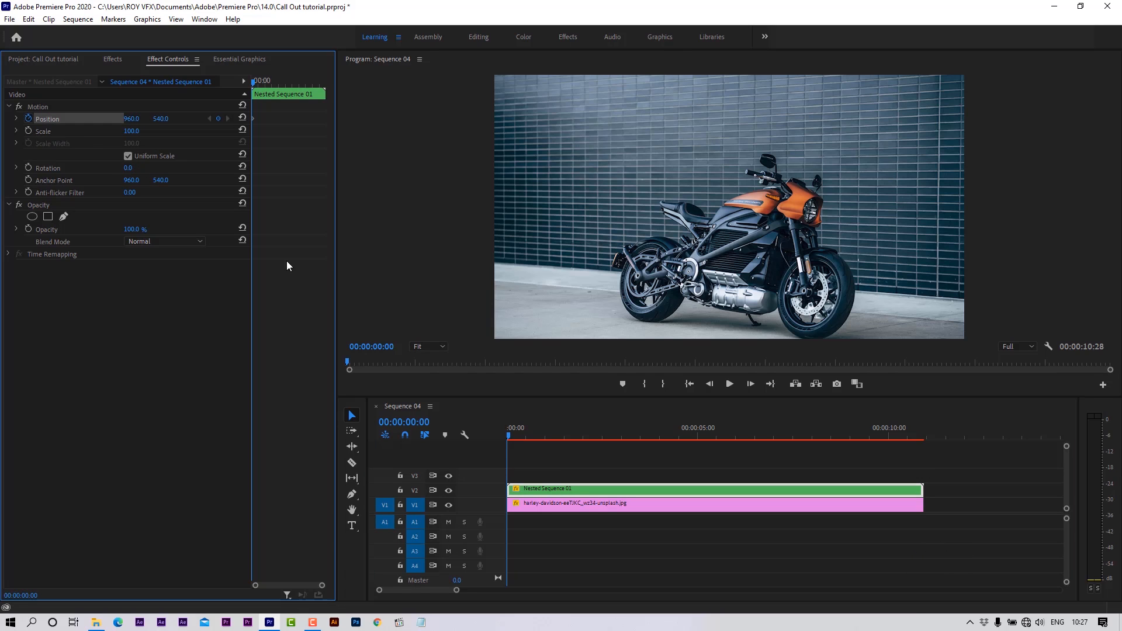
left_click_drag(508, 432, 530, 429)
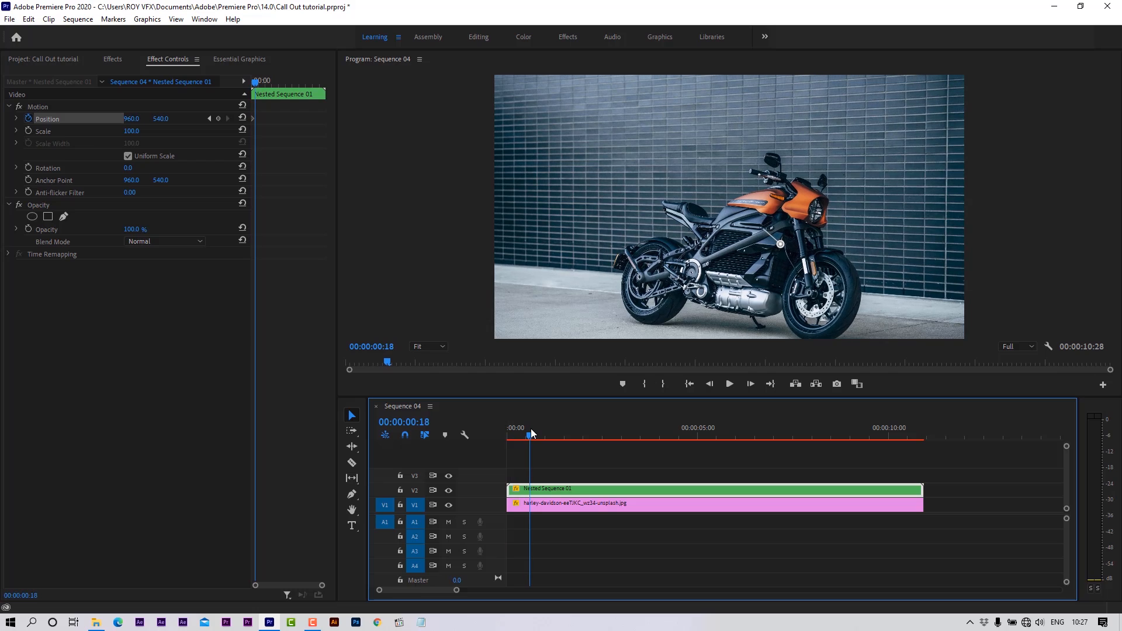
left_click_drag(253, 118, 258, 121)
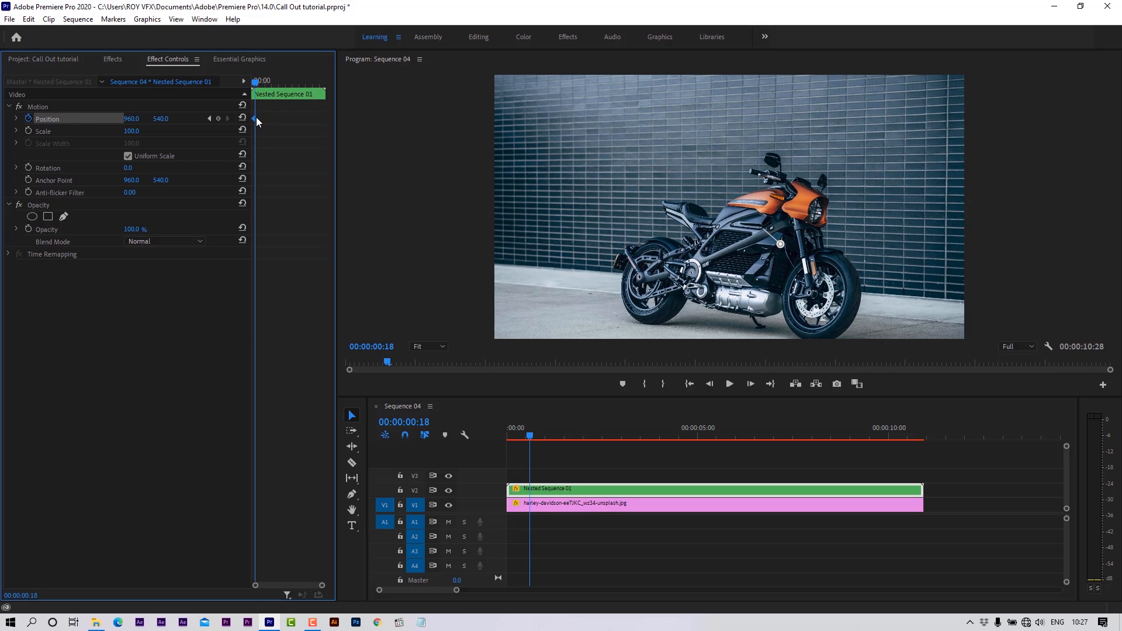
left_click_drag(160, 119, 107, 119)
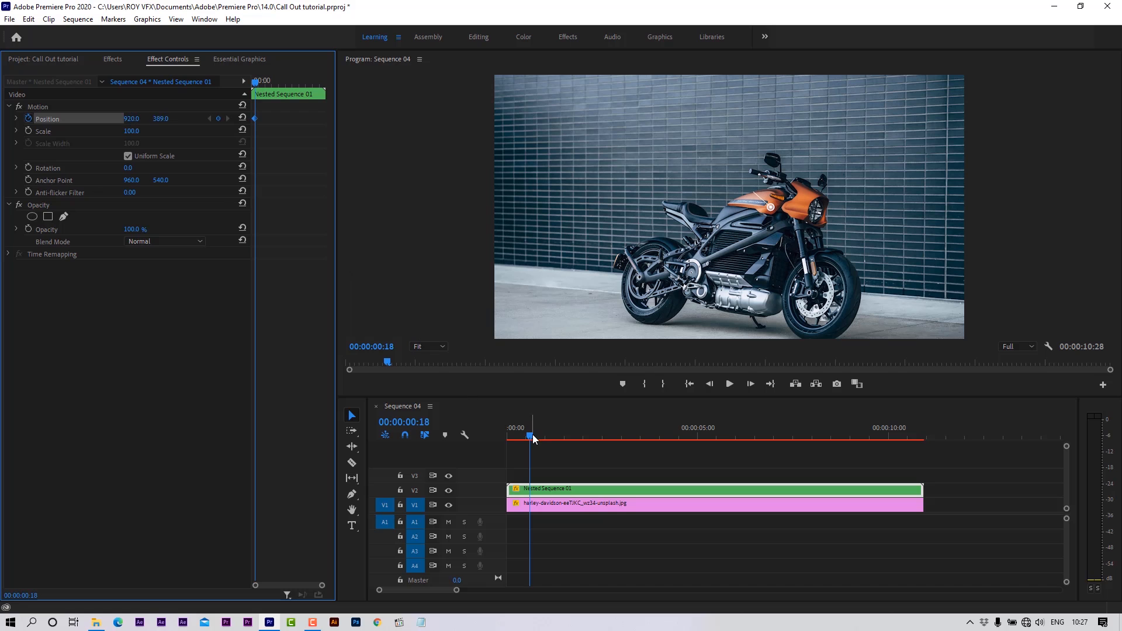
Step: At 00:00:10:27, keyframe the nested call-out's horizontal position at 1243 and slightly raise it vertically to follow the motorcycle
left_click_drag(529, 436, 922, 437)
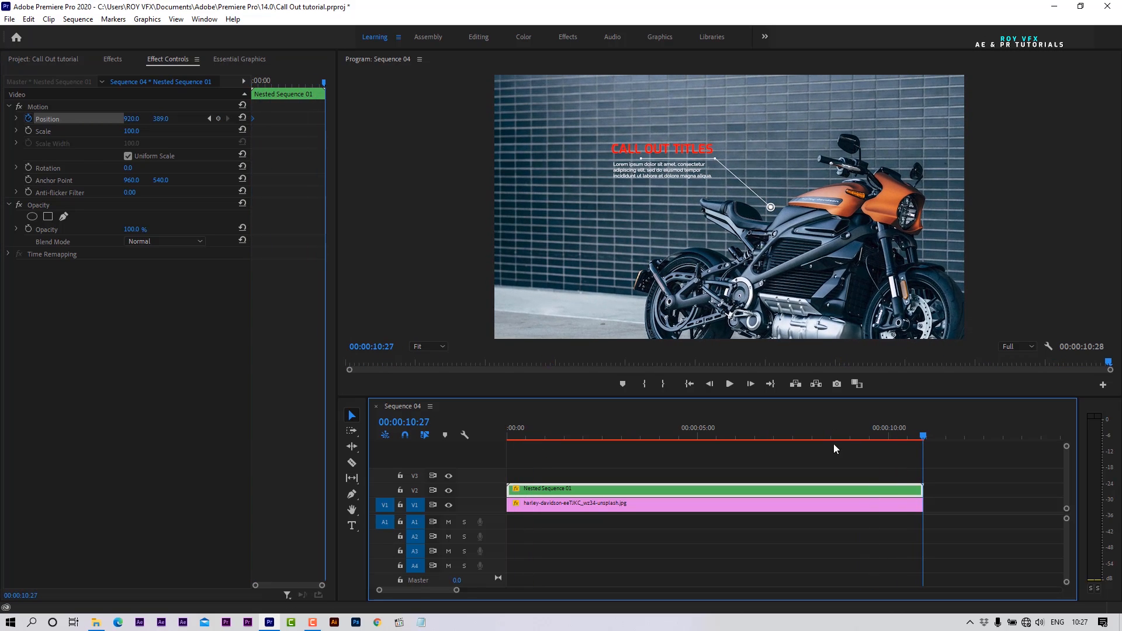
left_click_drag(130, 119, 319, 120)
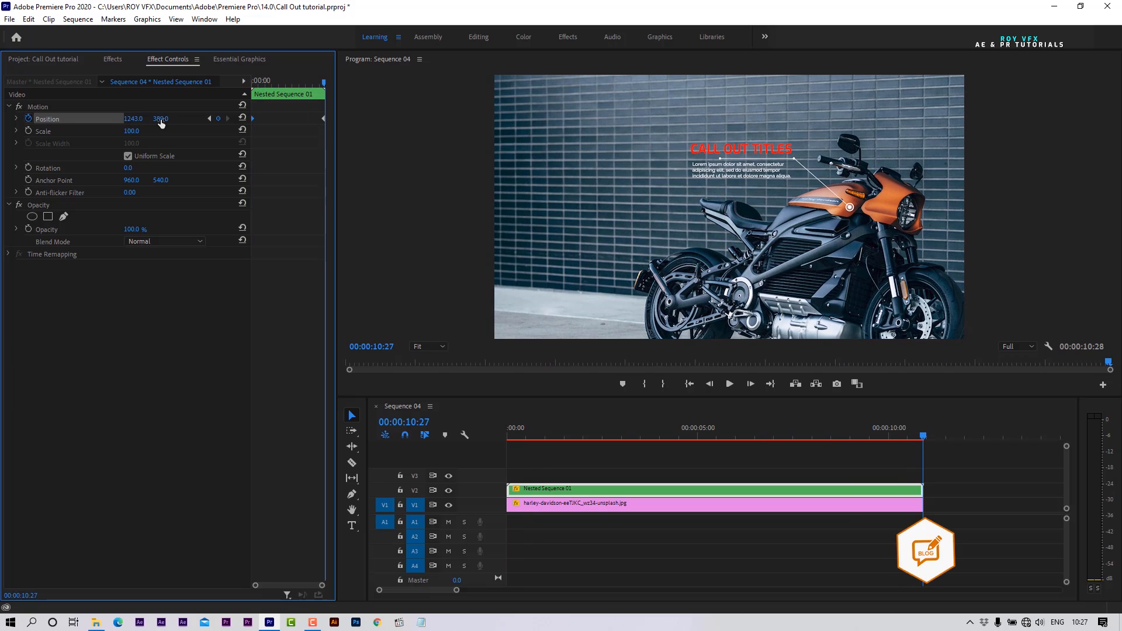
left_click_drag(160, 120, 153, 120)
Step: Open Nested Sequence 01 and duplicate the call-out template clip directly after the original on the same track
left_click_drag(900, 438, 708, 492)
double_click(734, 492)
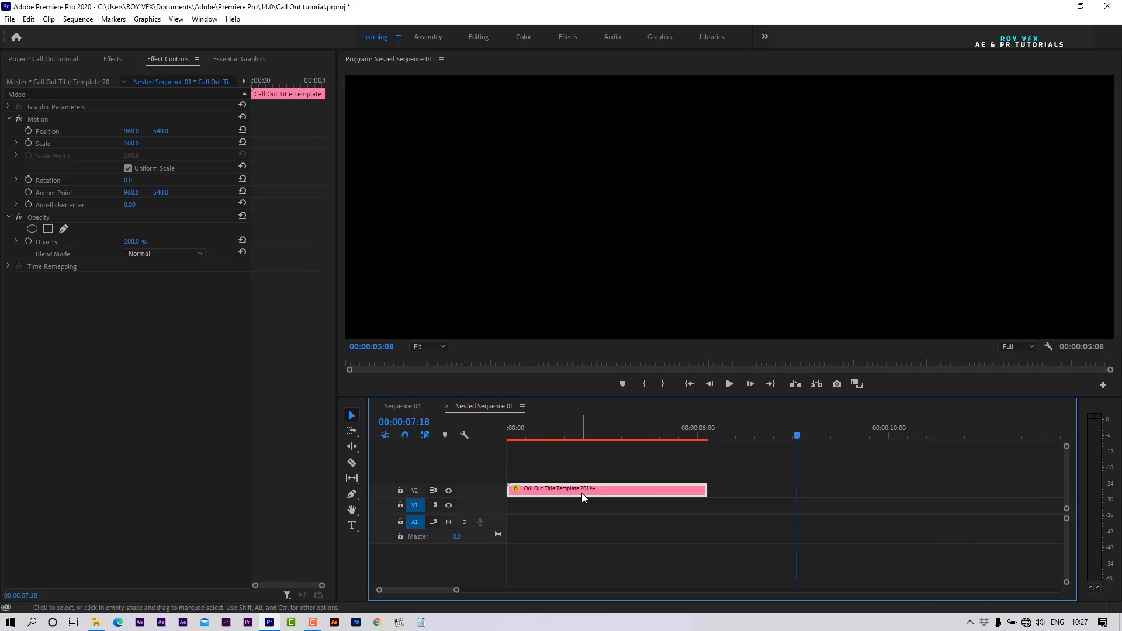
left_click_drag(581, 493, 795, 496)
Step: Reverse the playback speed of the duplicated call-out clip
right_click(795, 496)
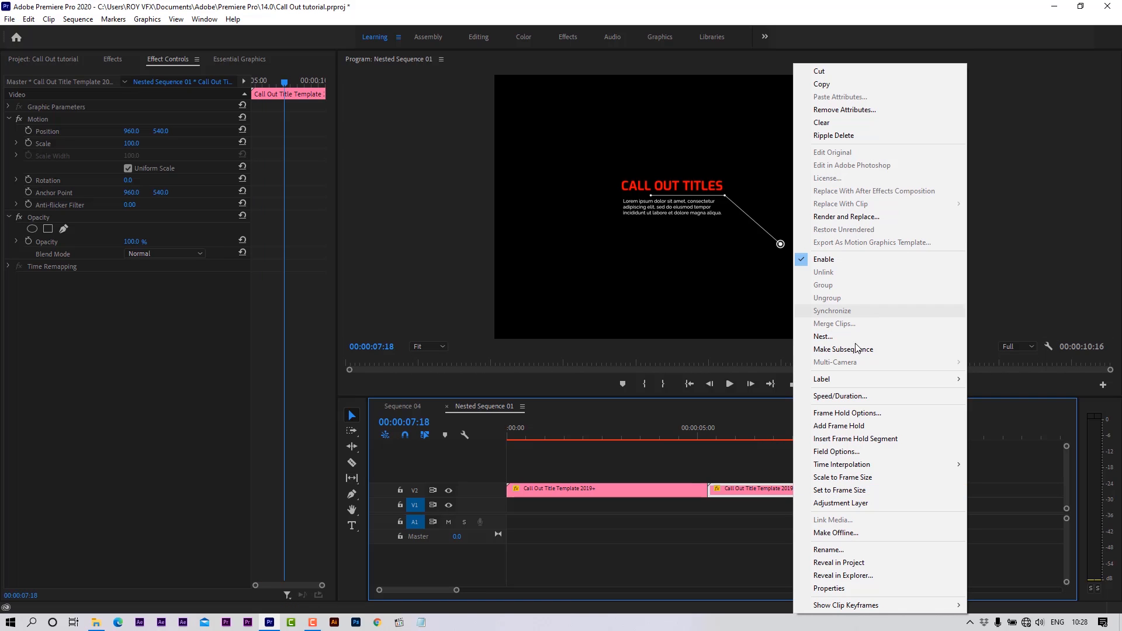
left_click(856, 396)
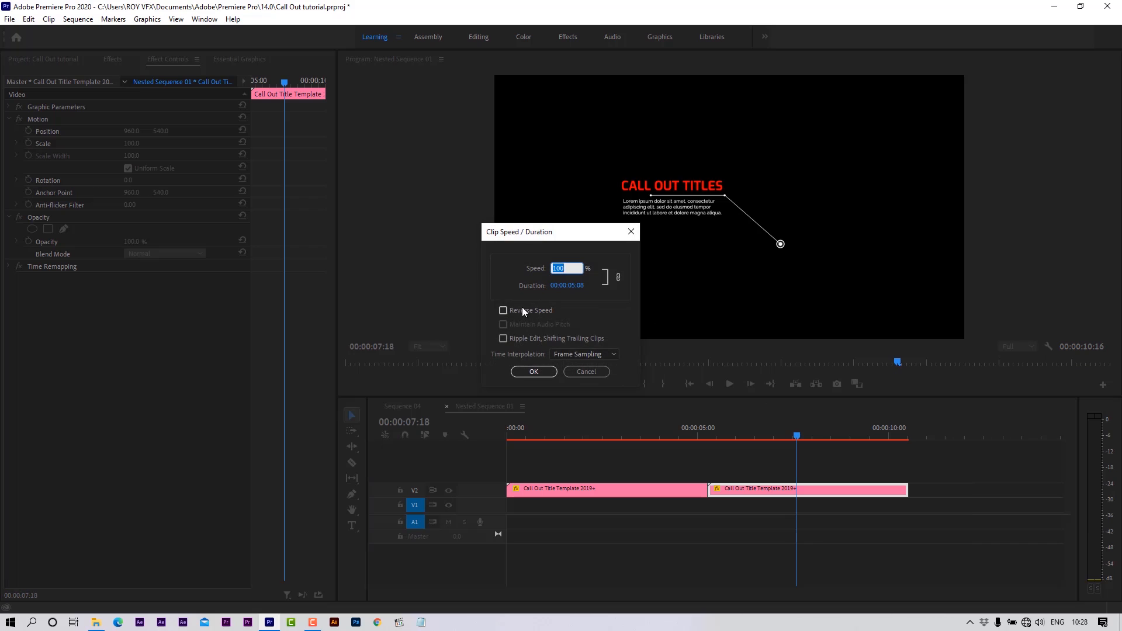
left_click(503, 310)
left_click(533, 371)
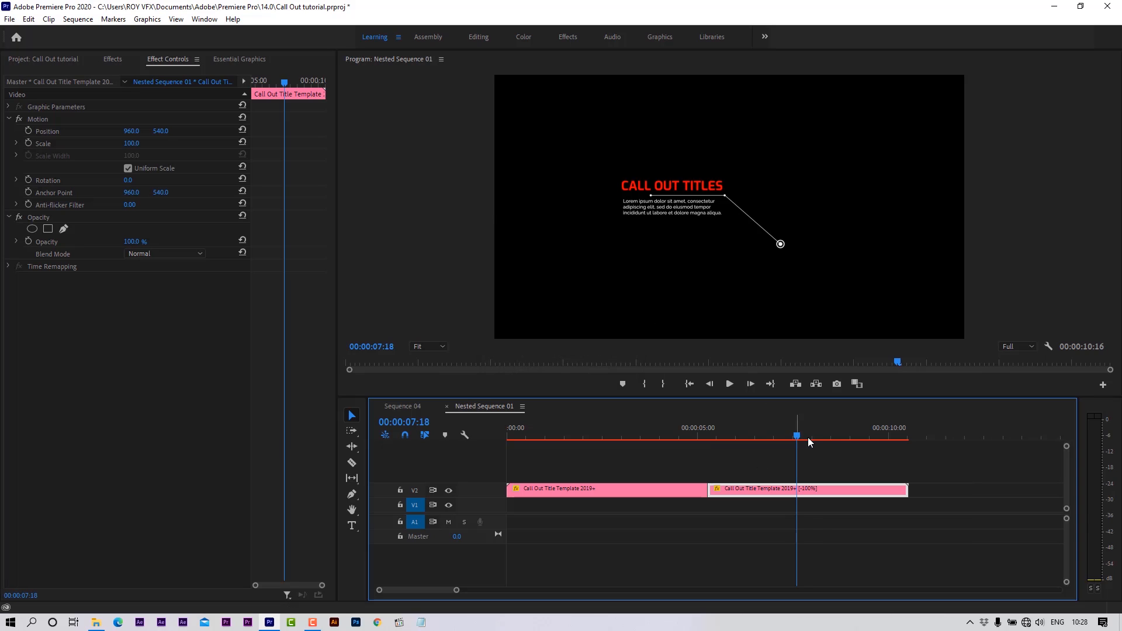
Step: Preview the reversed call-out ending, return to Sequence 04, and review the full animation before going back to its start
left_click_drag(808, 437, 865, 437)
left_click(402, 406)
left_click_drag(595, 436, 878, 524)
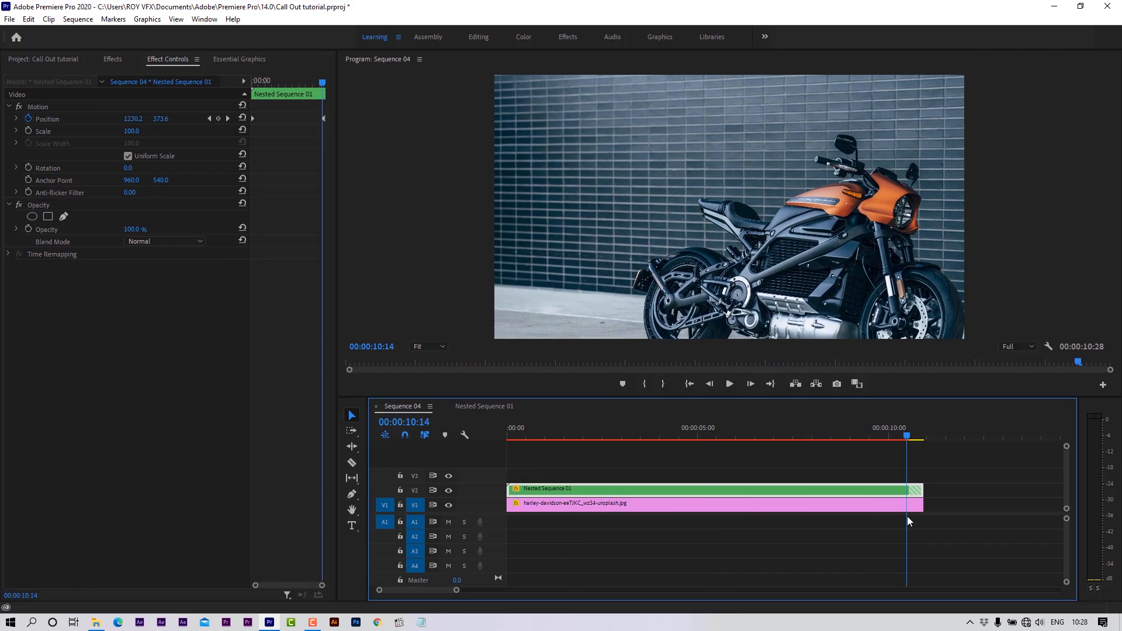
key("Home")
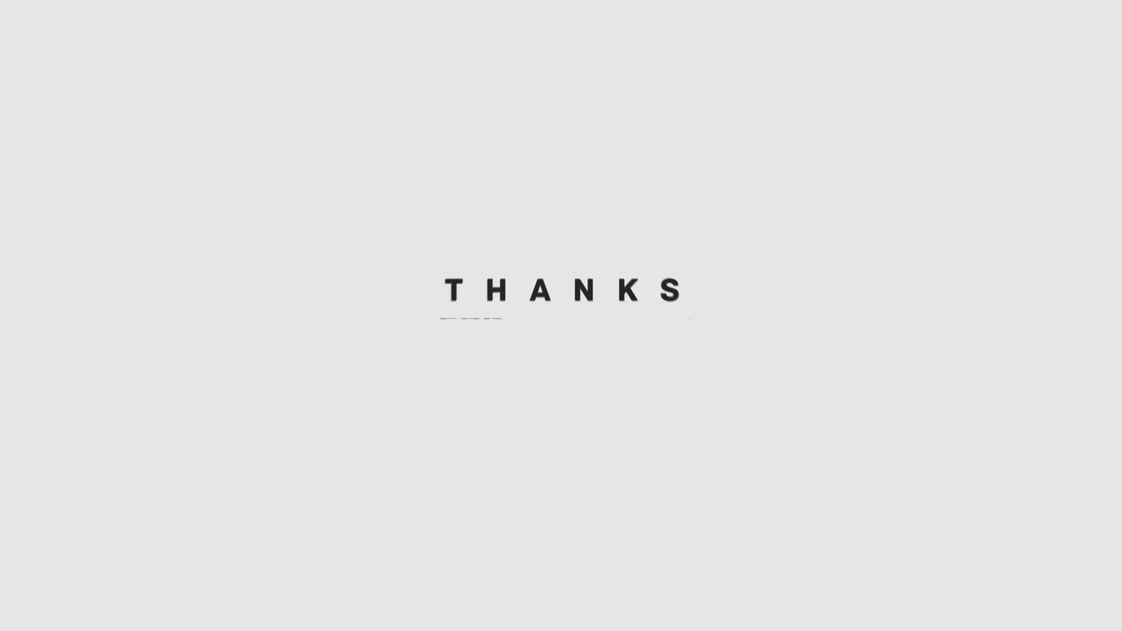